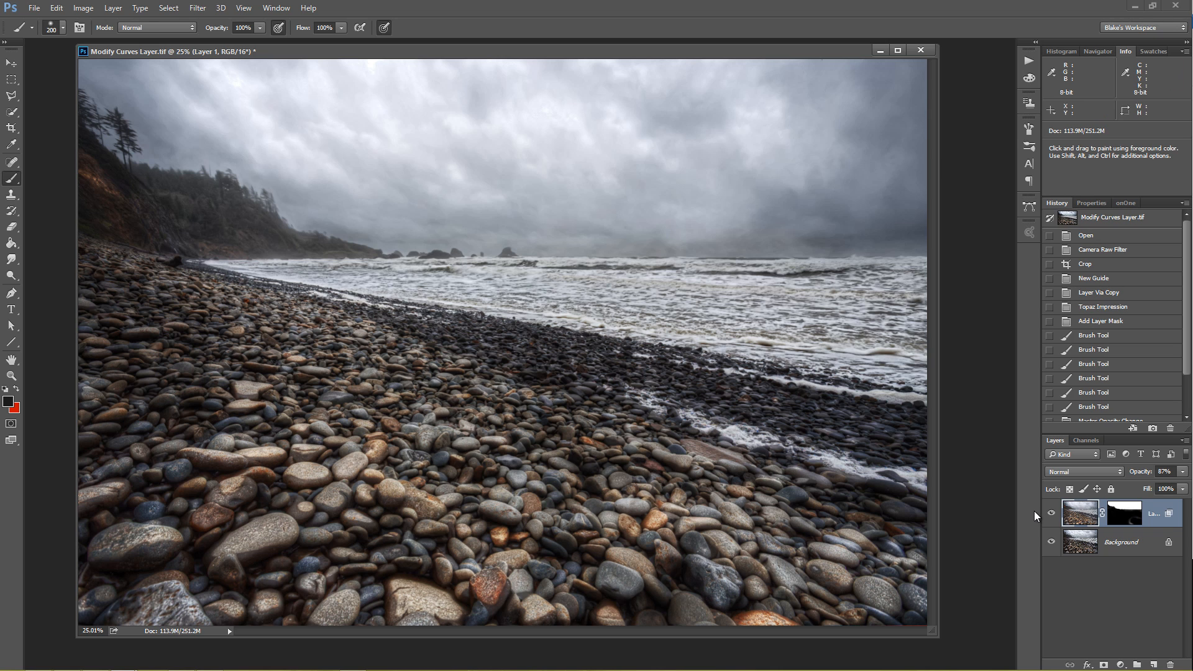
Compare the beach photo with and without the masked effect layer by toggling that layer's visibility.
{"action": "left_click", "coordinate": [1053, 514]}
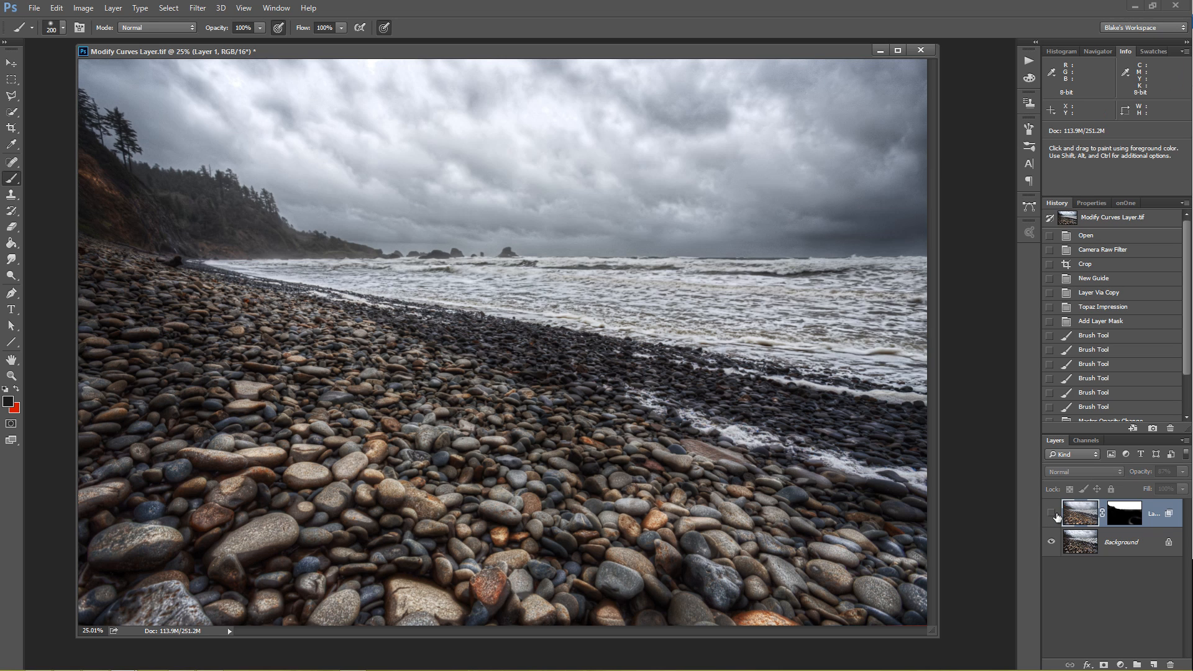
{"action": "left_click", "coordinate": [1053, 514]}
{"action": "left_click", "coordinate": [1053, 513]}
{"action": "left_click", "coordinate": [1053, 513]}
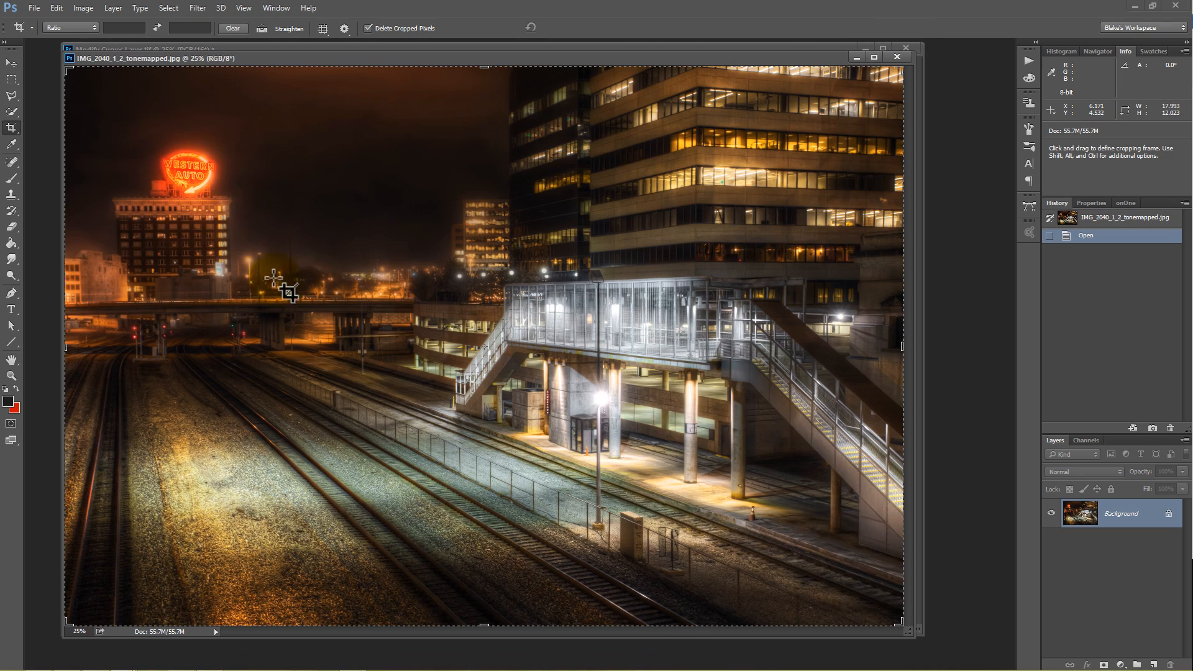
Examine the distant city lights in the night railway photo up close, restore the full view and minimize that image.
{"action": "key", "text": "ctrl+space"}
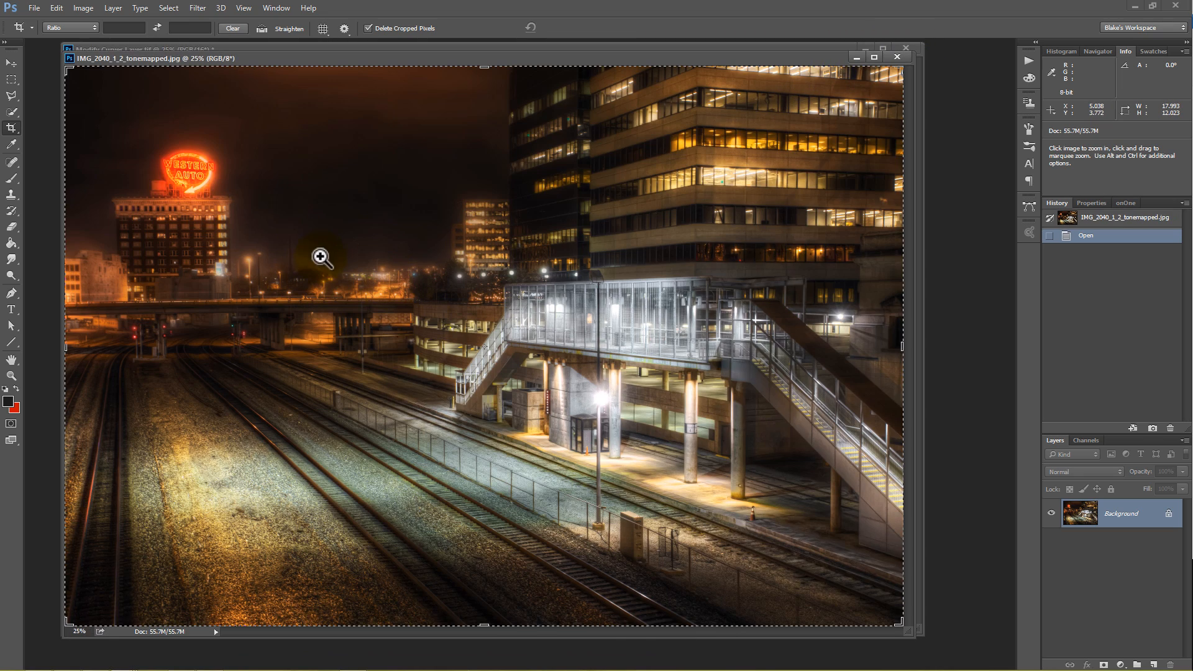
{"action": "left_click_drag", "start_coordinate": [322, 257], "coordinate": [389, 274]}
{"action": "right_click", "coordinate": [586, 349]}
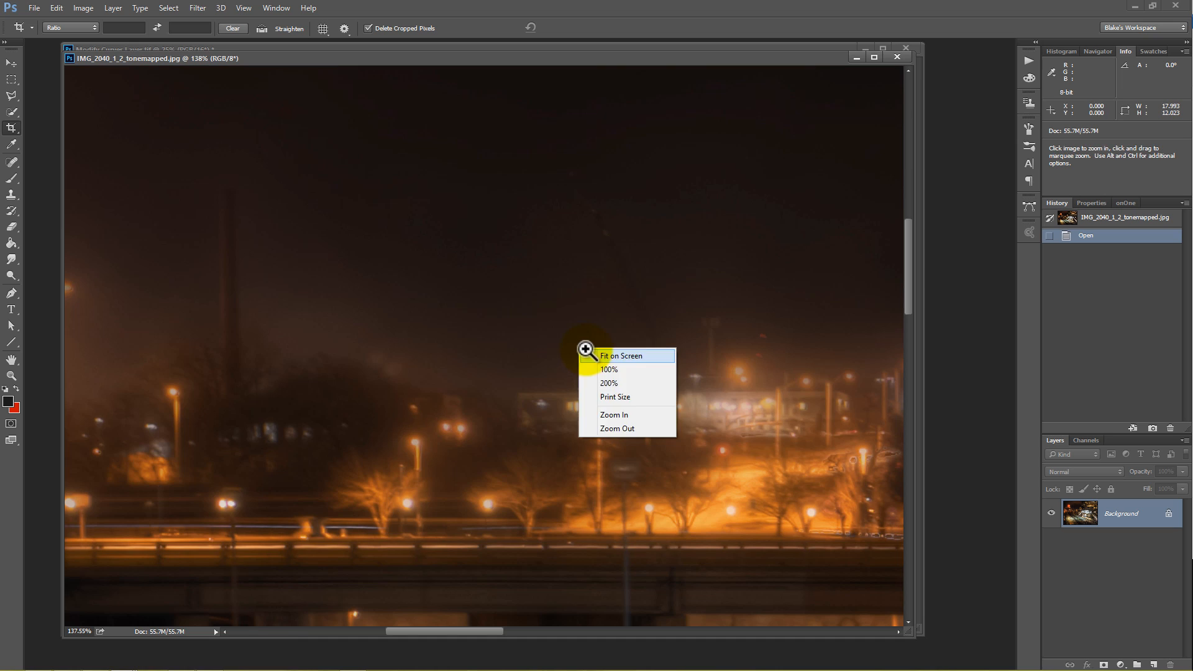
{"action": "left_click", "coordinate": [588, 354]}
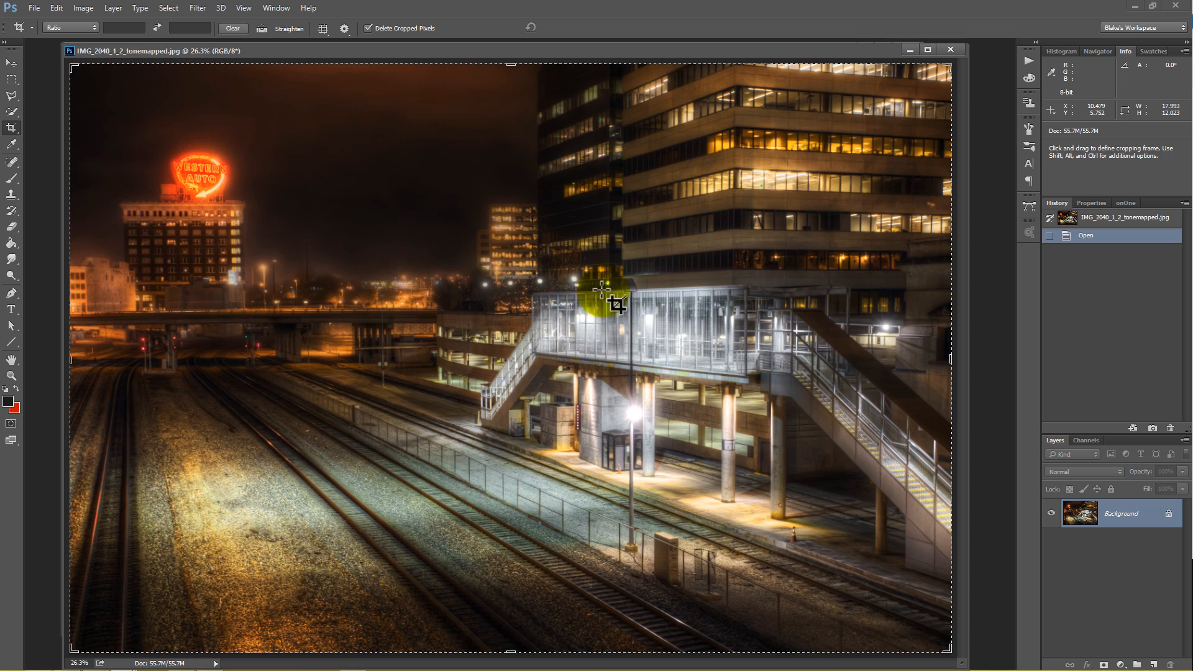
{"action": "left_click", "coordinate": [909, 50]}
Duplicate the Background layer of the beach photo and launch the Topaz Impression filter on the copy.
{"action": "key", "text": "ctrl"}
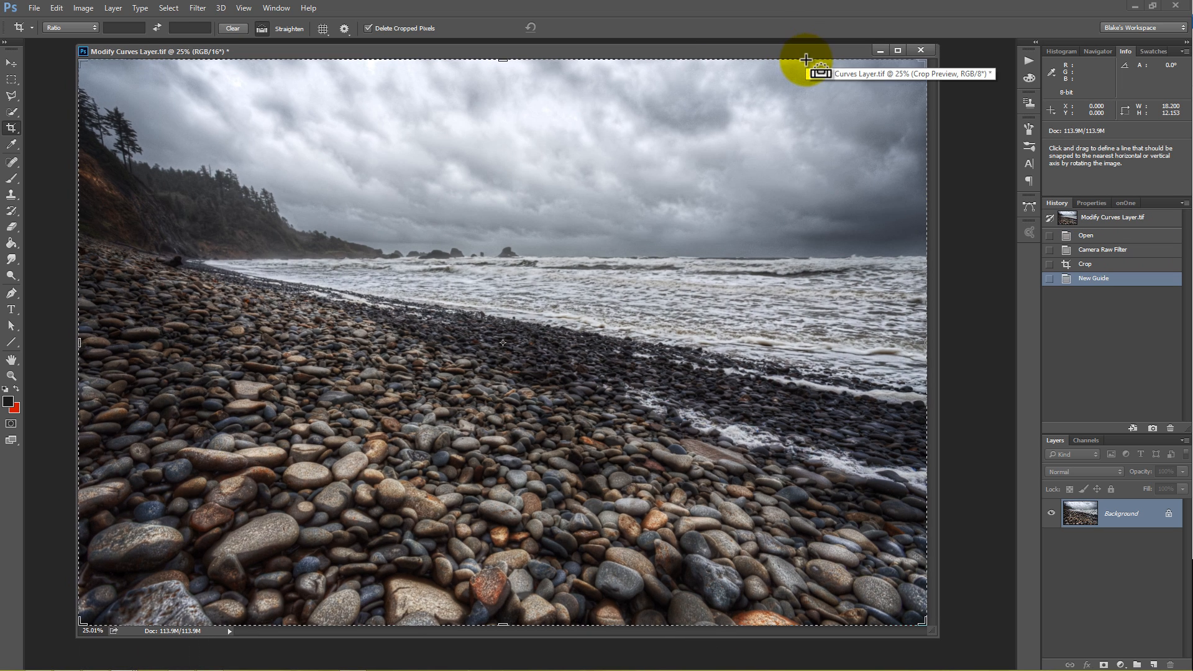
{"action": "key", "text": "ctrl+j"}
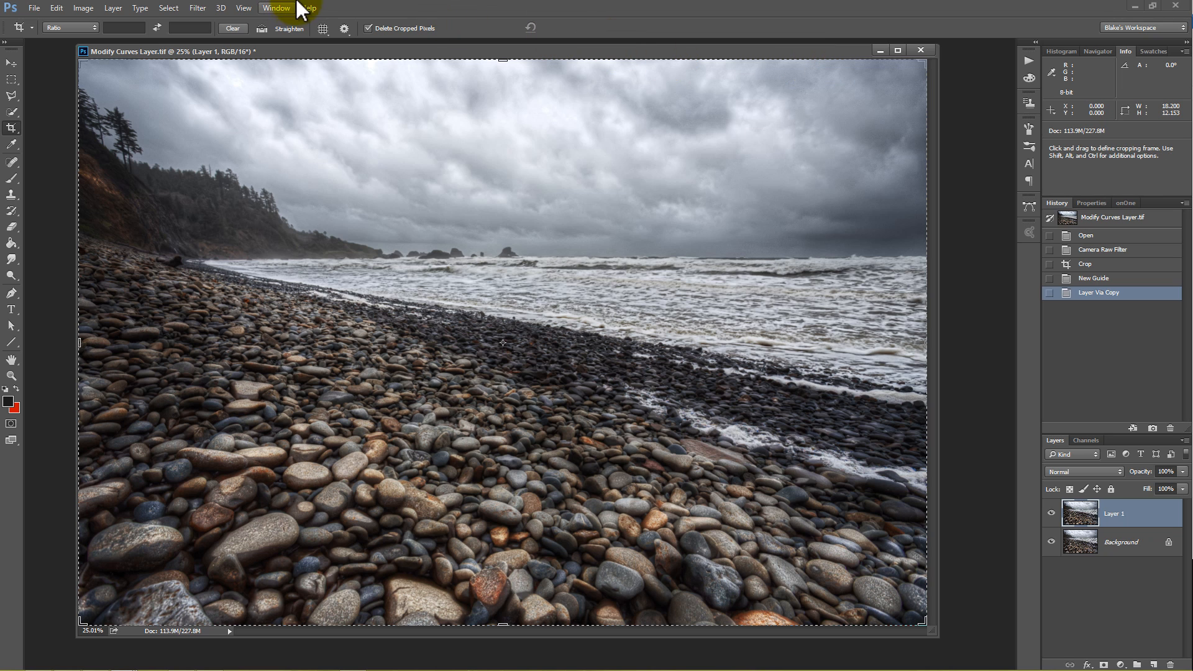
{"action": "left_click", "coordinate": [196, 7]}
{"action": "mouse_move", "coordinate": [200, 289]}
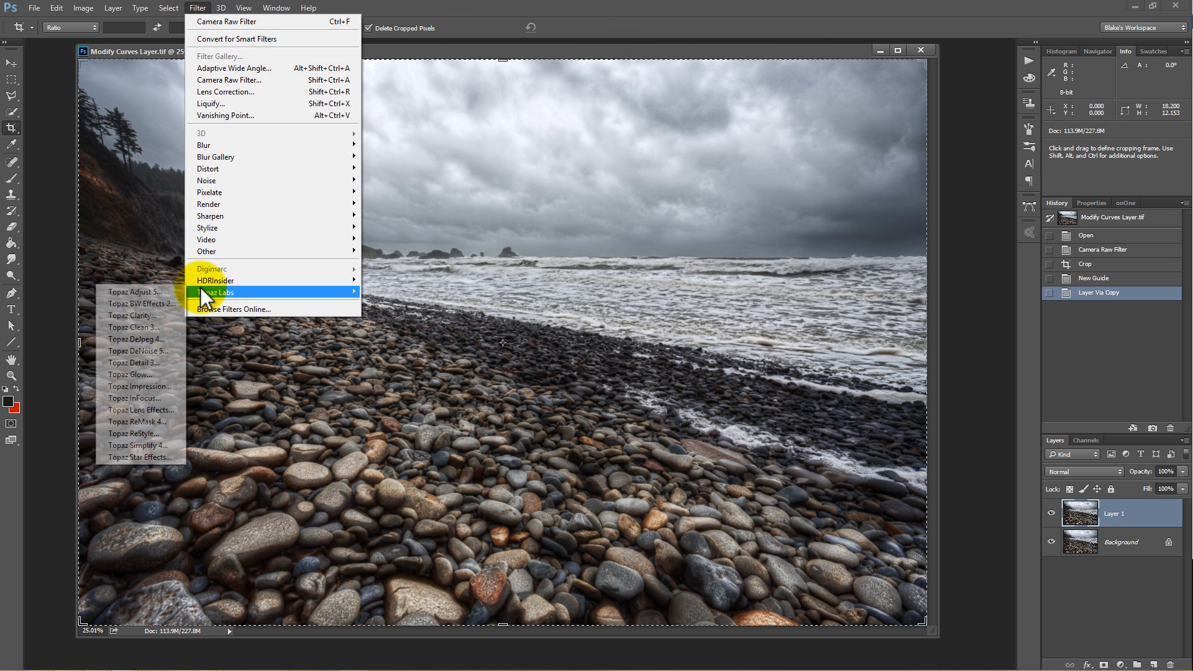
{"action": "left_click", "coordinate": [142, 386]}
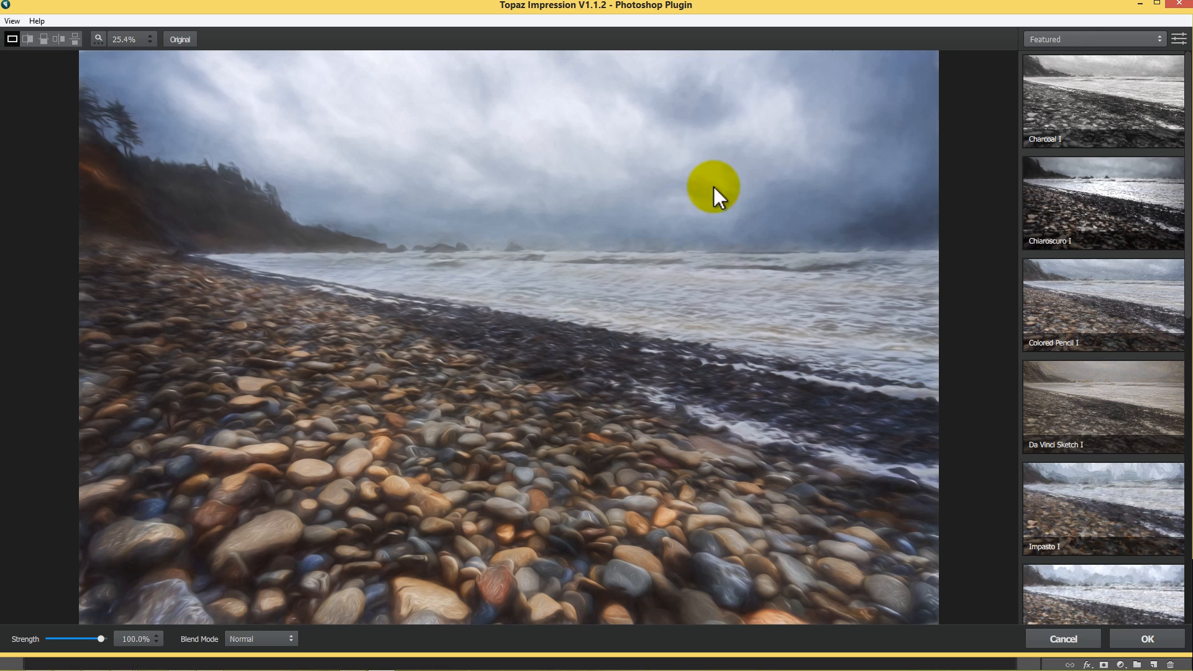
Apply the Oil Glaze preset from the Painting effects category to the beach photo.
{"action": "left_click", "coordinate": [1072, 39]}
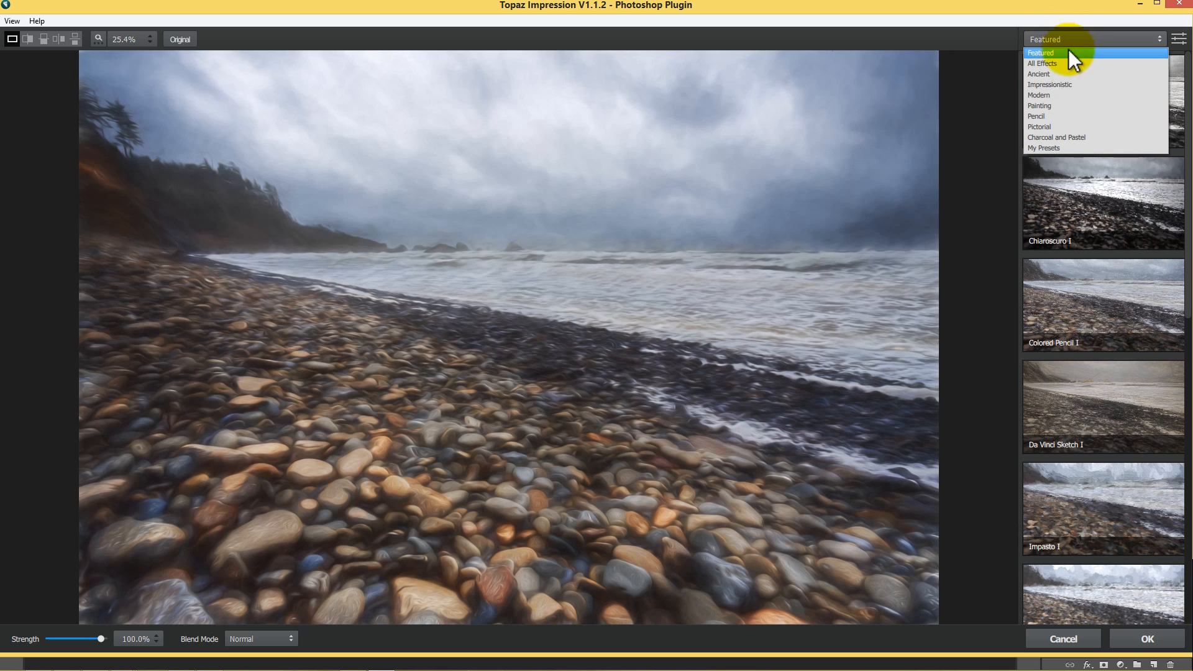
{"action": "left_click", "coordinate": [1046, 109]}
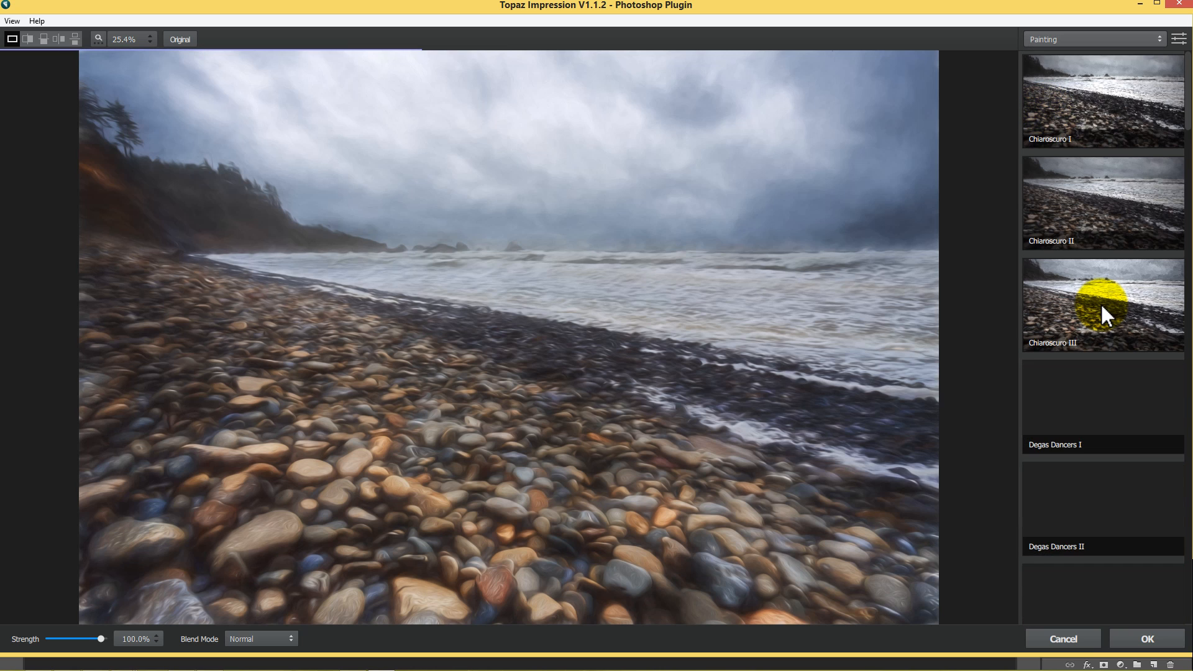
{"action": "scroll", "coordinate": [1101, 304], "scroll_direction": "down", "scroll_amount": 2}
{"action": "scroll", "coordinate": [1103, 303], "scroll_direction": "down", "scroll_amount": 4}
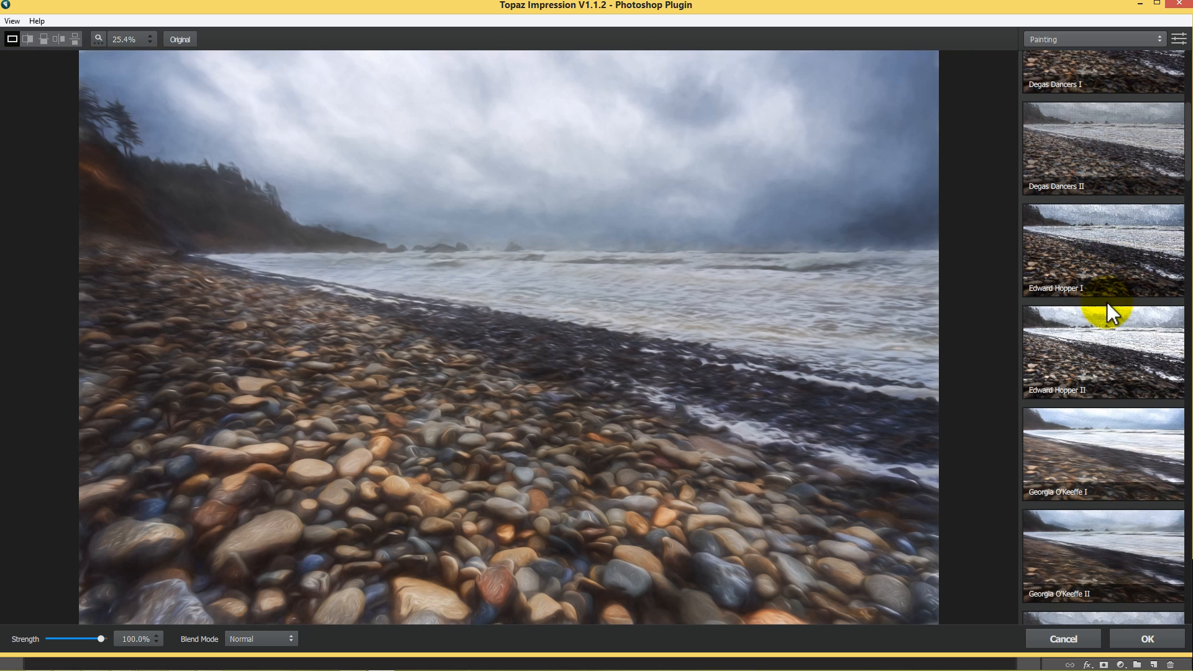
{"action": "scroll", "coordinate": [1106, 309], "scroll_direction": "down", "scroll_amount": 3}
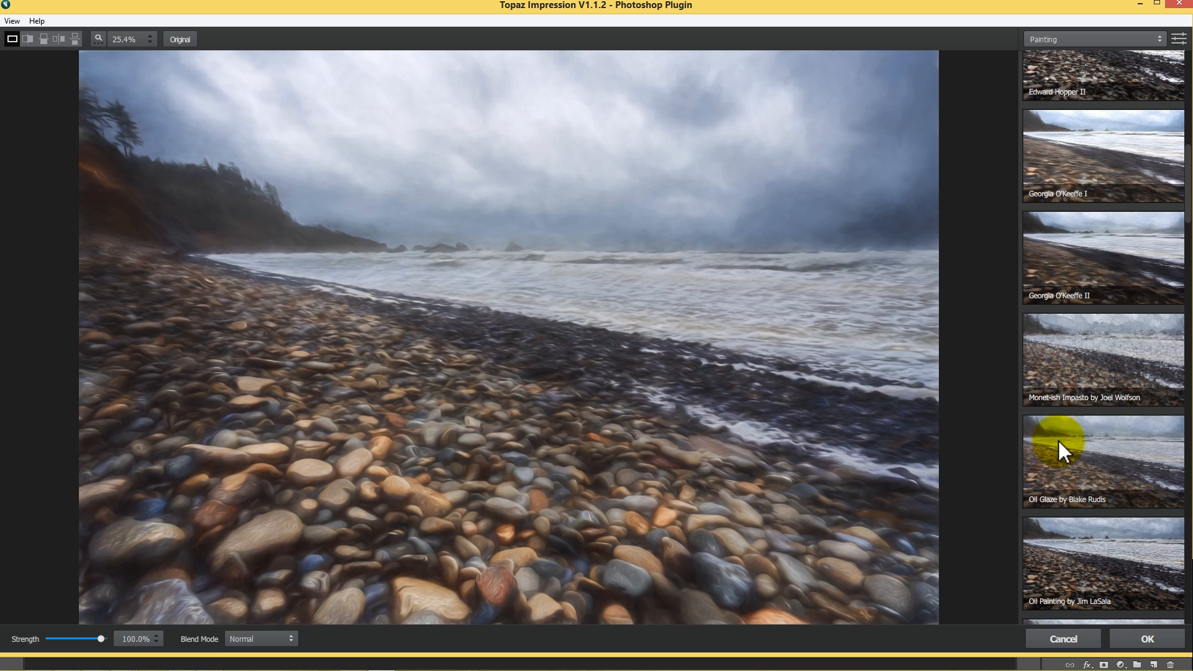
{"action": "left_click", "coordinate": [1058, 439]}
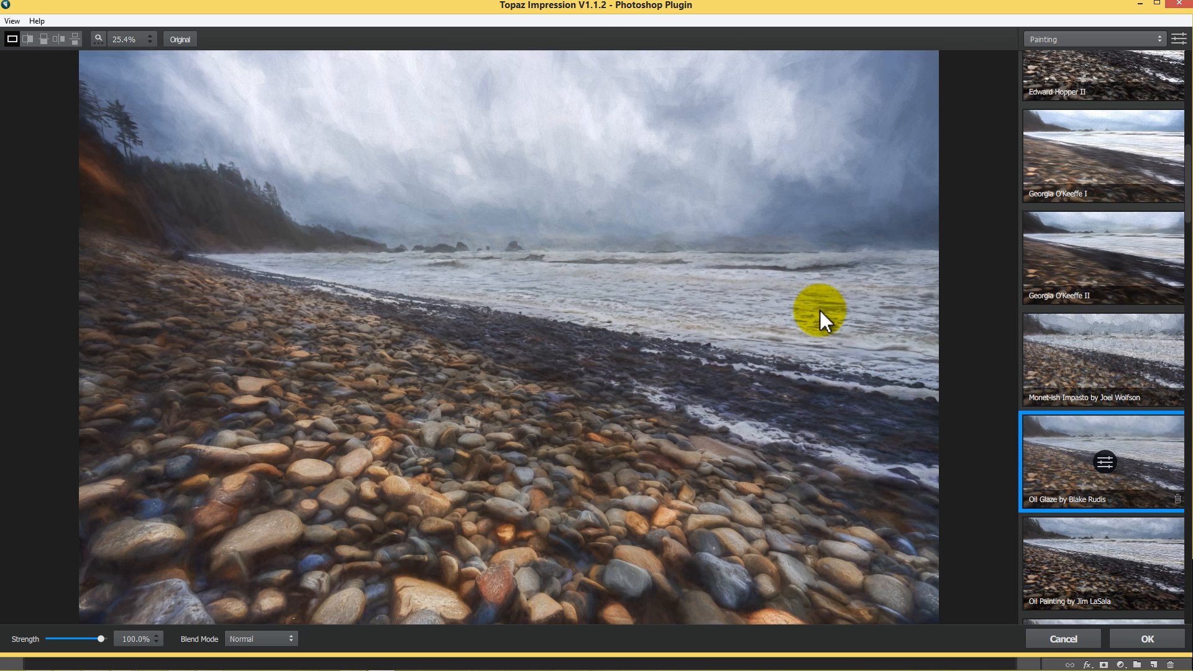
Open the Oil Glaze preset's adjustments and set Brush Size to 0.81 and Paint Volume to 0.35.
{"action": "left_click", "coordinate": [1105, 463]}
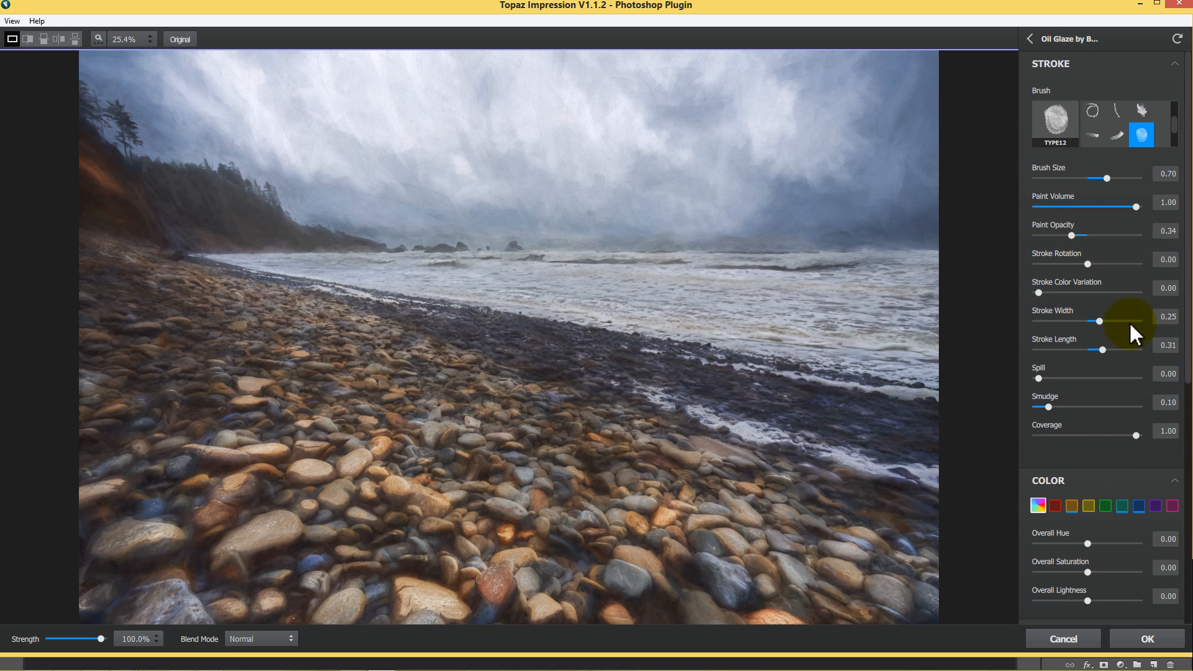
{"action": "left_click", "coordinate": [1116, 178]}
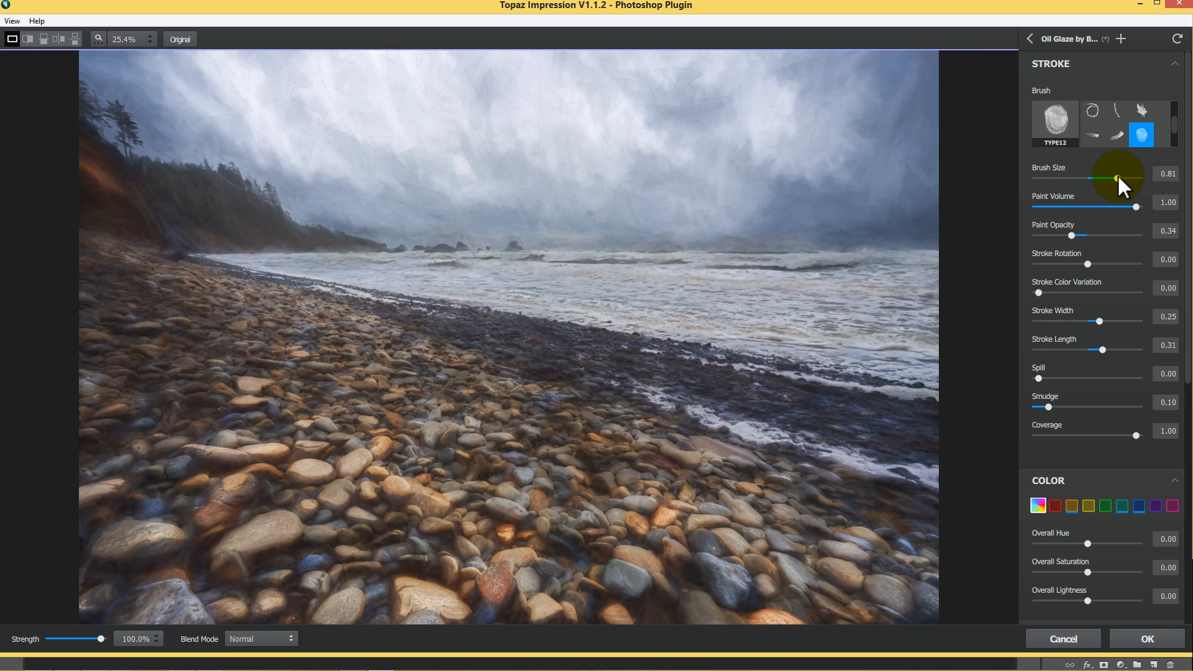
{"action": "left_click", "coordinate": [1110, 206]}
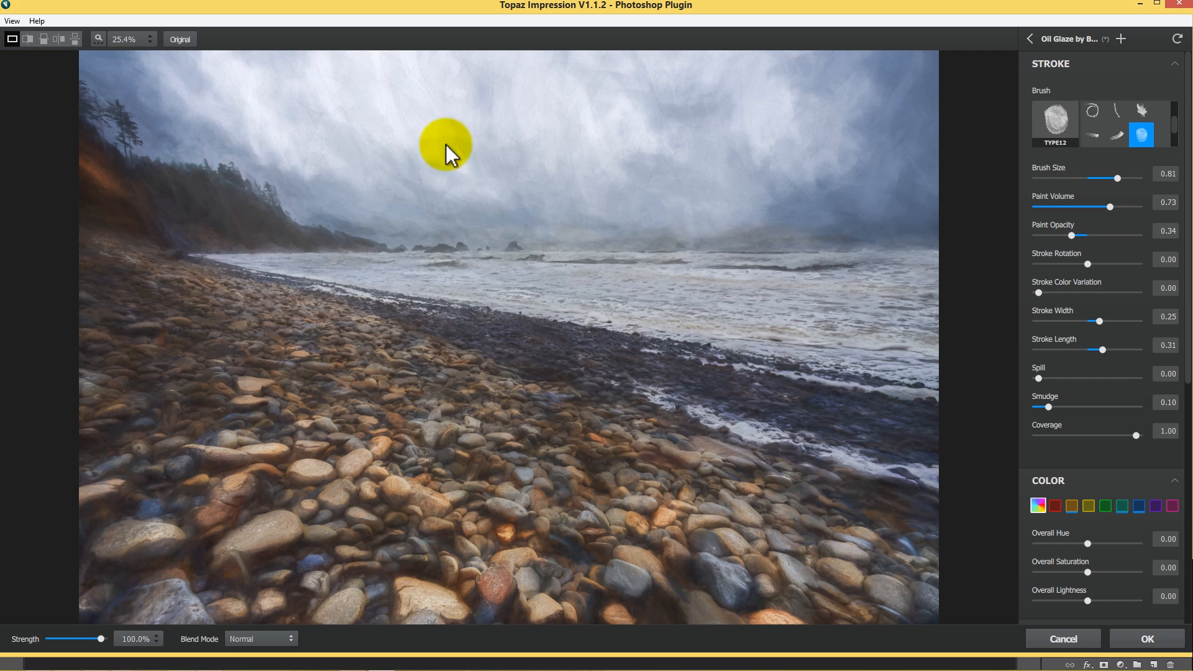
{"action": "left_click", "coordinate": [1088, 206]}
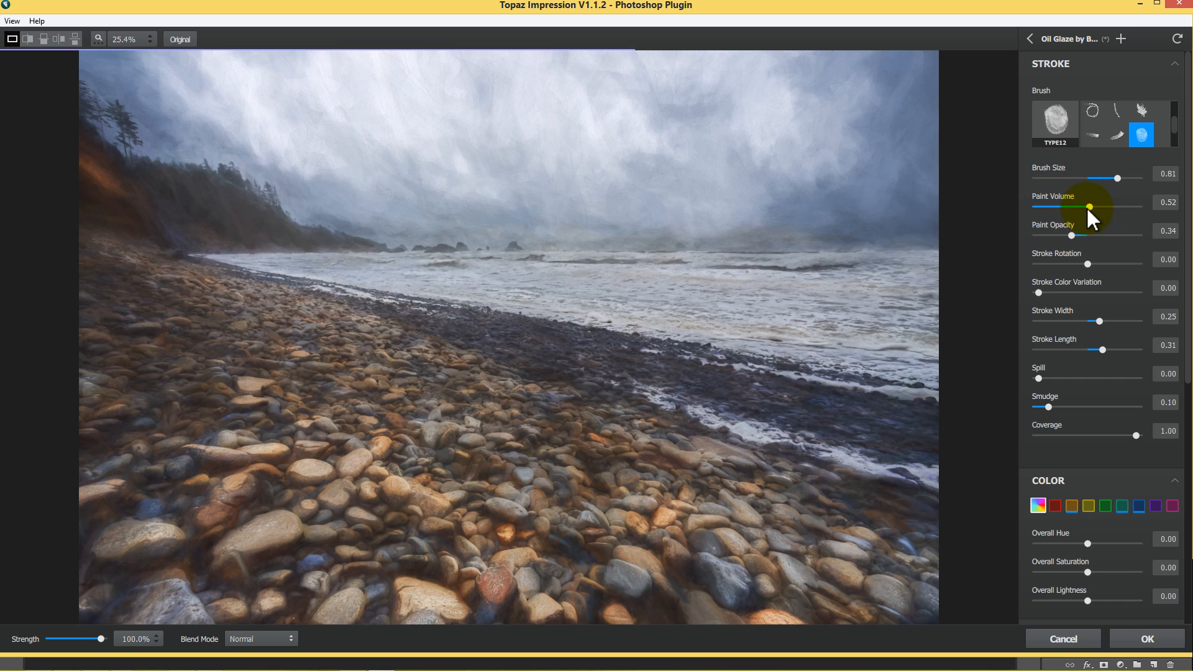
{"action": "left_click_drag", "start_coordinate": [1089, 207], "coordinate": [1073, 206]}
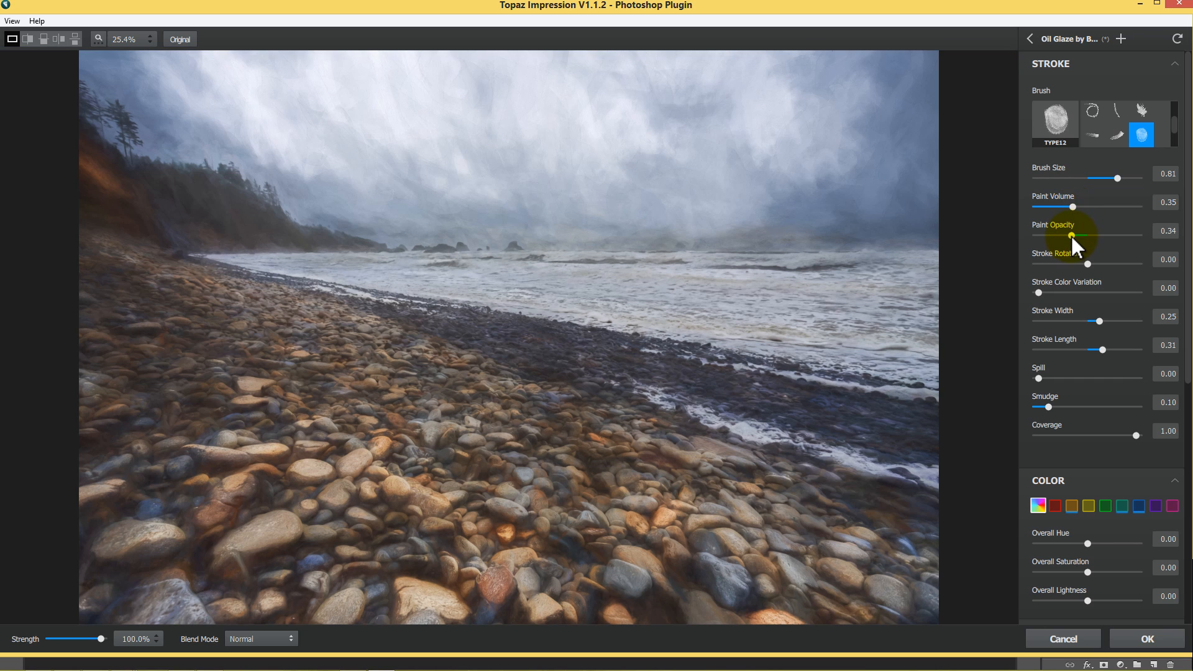
Try Paint Opacity at its maximum of 1.00, and settle on 0.21 for a subtle painted look.
{"action": "left_click_drag", "start_coordinate": [1071, 235], "coordinate": [1101, 238]}
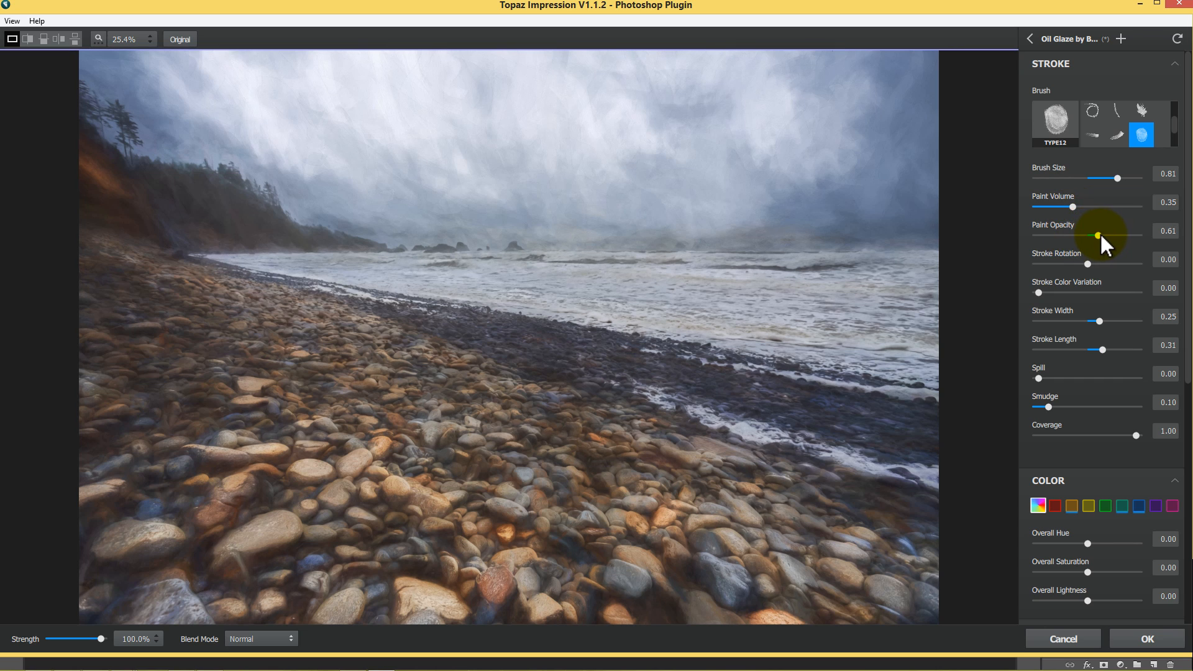
{"action": "left_click", "coordinate": [1139, 234]}
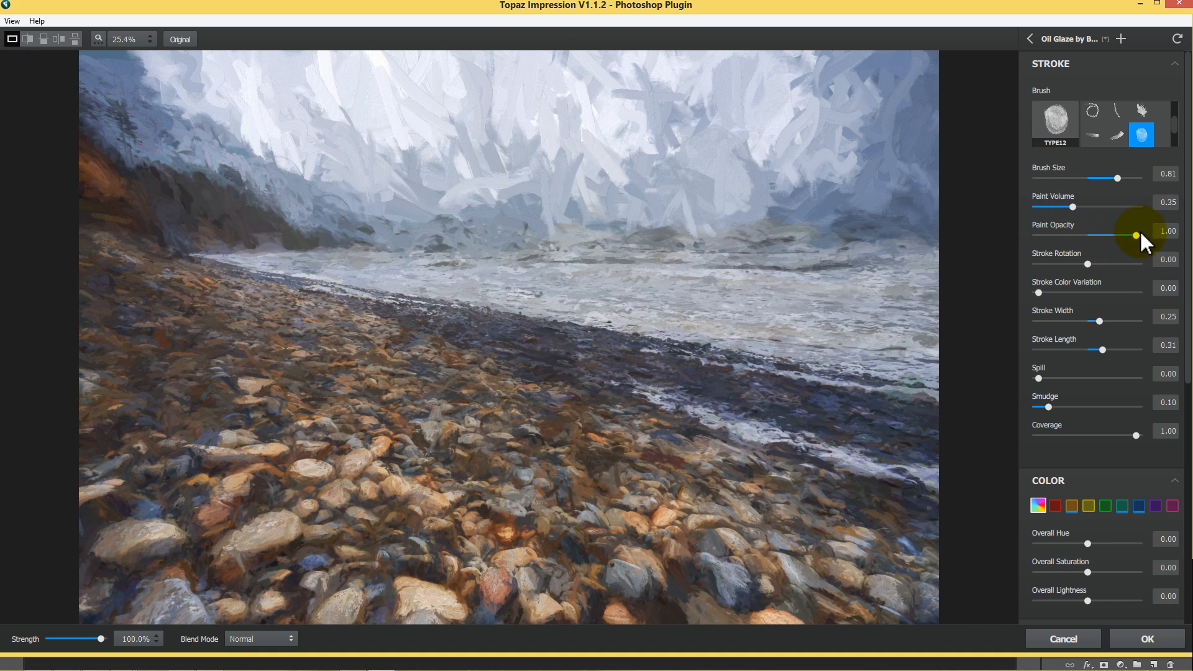
{"action": "left_click_drag", "start_coordinate": [1078, 235], "coordinate": [1058, 235]}
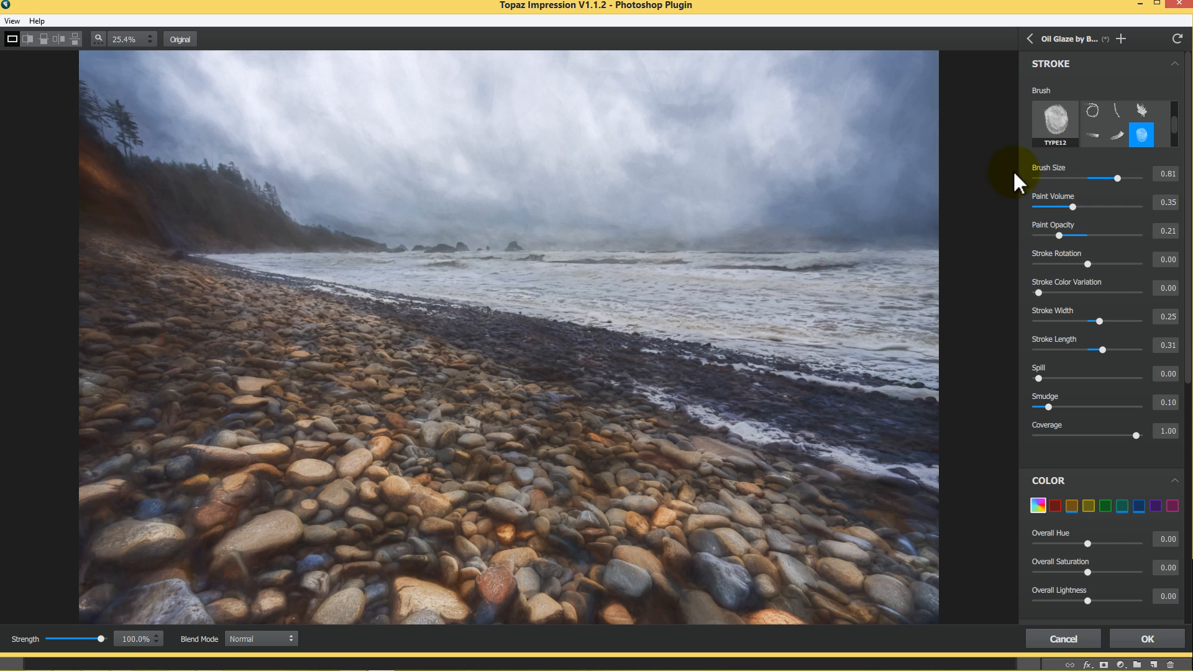
Test narrower strokes, and set Stroke Width to 0.45 and Stroke Length to 0.13.
{"action": "left_click_drag", "start_coordinate": [1122, 322], "coordinate": [1076, 315]}
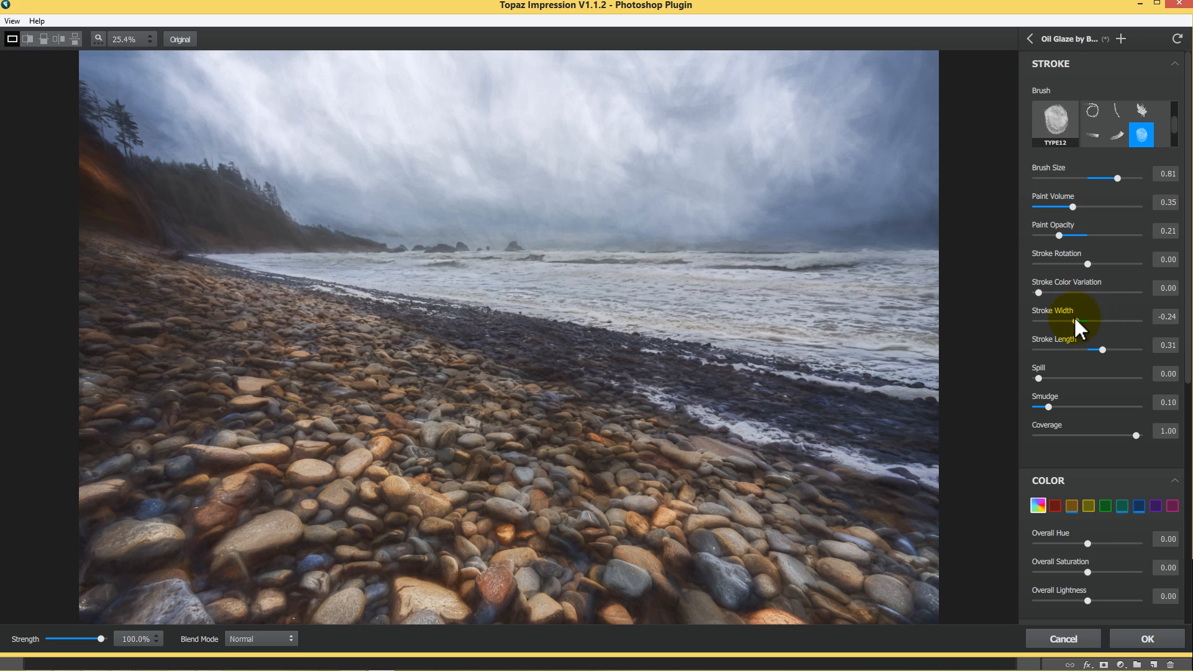
{"action": "left_click", "coordinate": [1060, 322]}
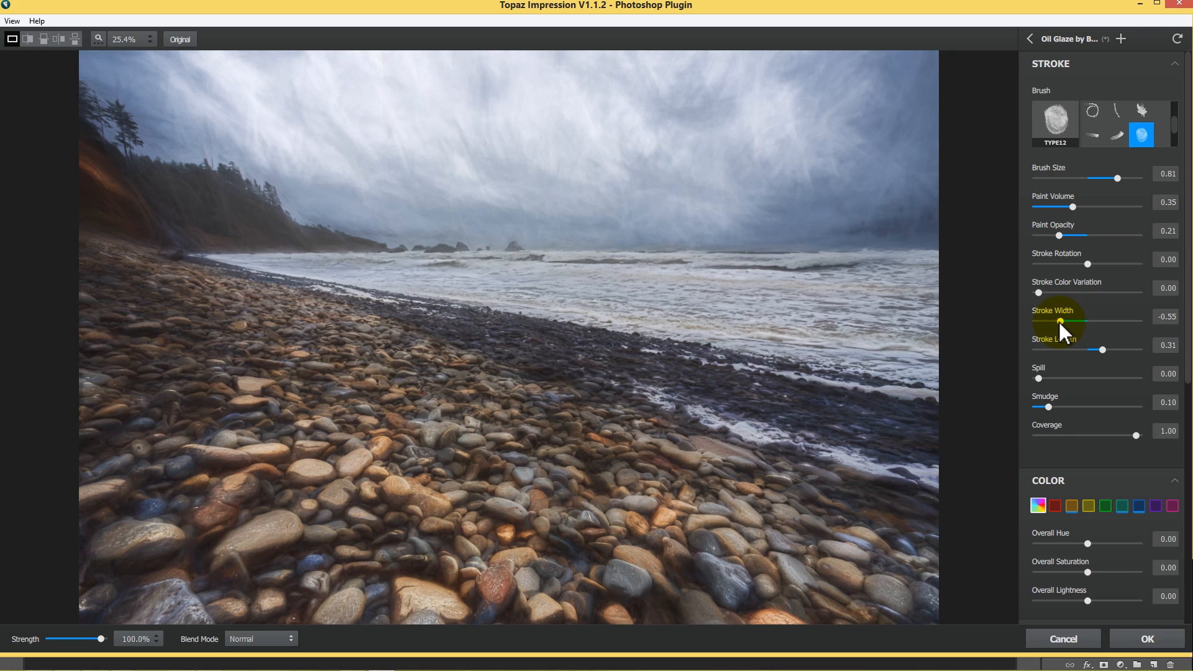
{"action": "left_click", "coordinate": [1105, 321]}
{"action": "left_click", "coordinate": [1109, 322]}
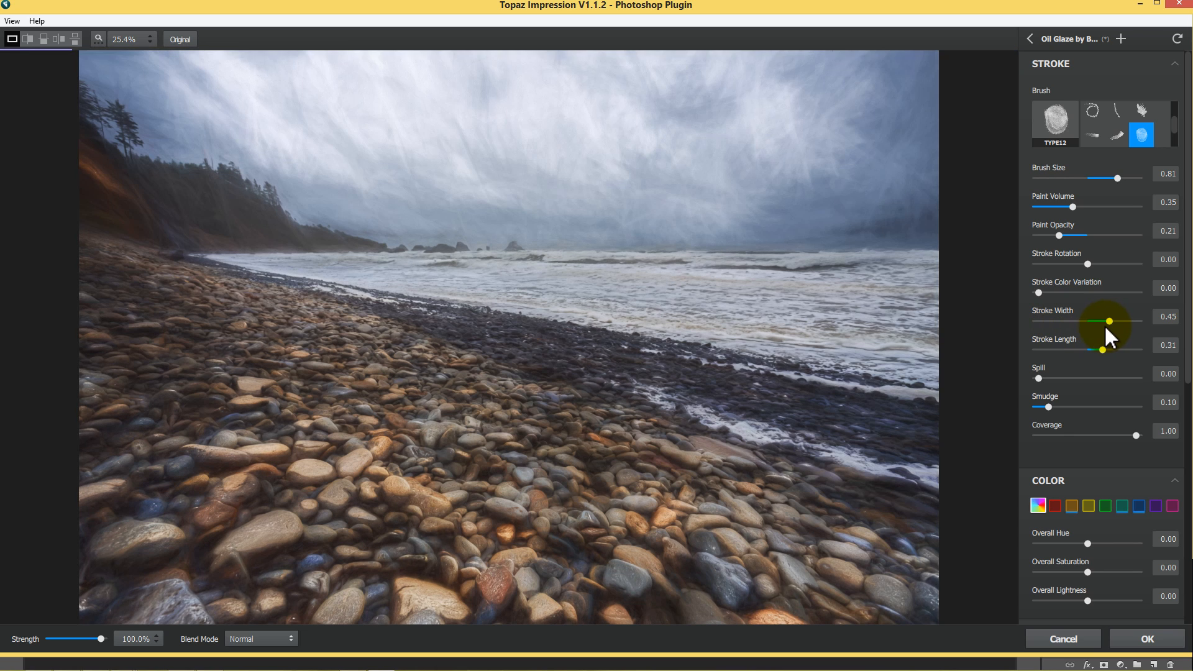
{"action": "left_click_drag", "start_coordinate": [1102, 349], "coordinate": [1095, 349]}
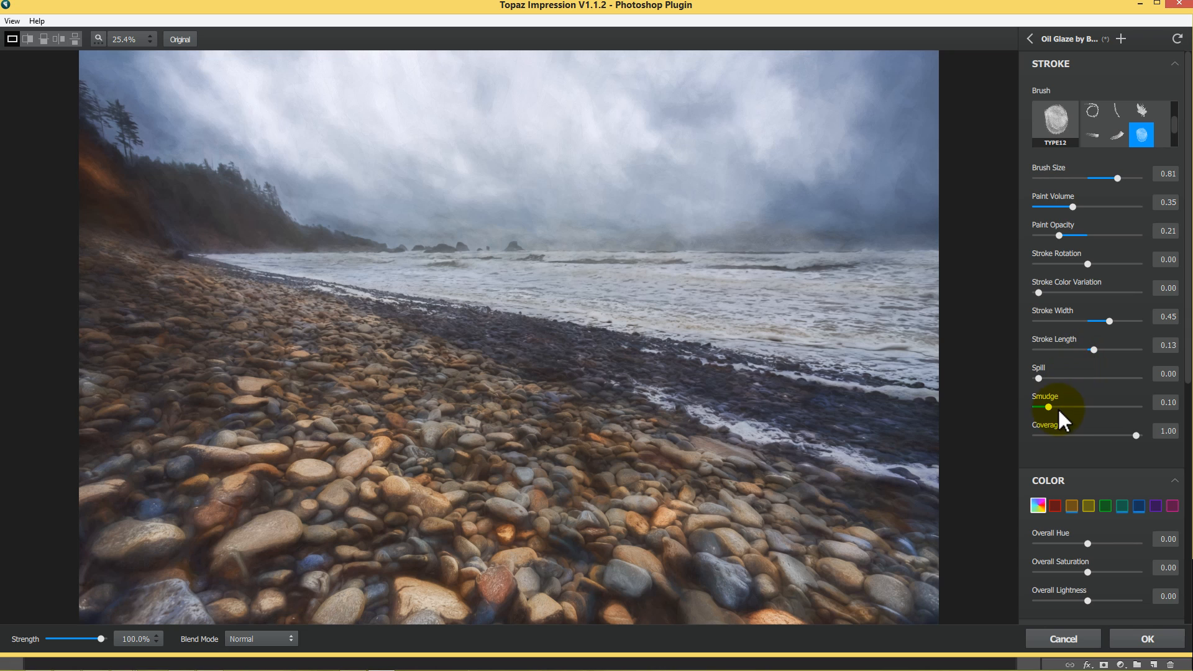
Raise the stroke Smudge amount to 0.32.
{"action": "scroll", "coordinate": [1064, 386], "scroll_direction": "down", "scroll_amount": 1}
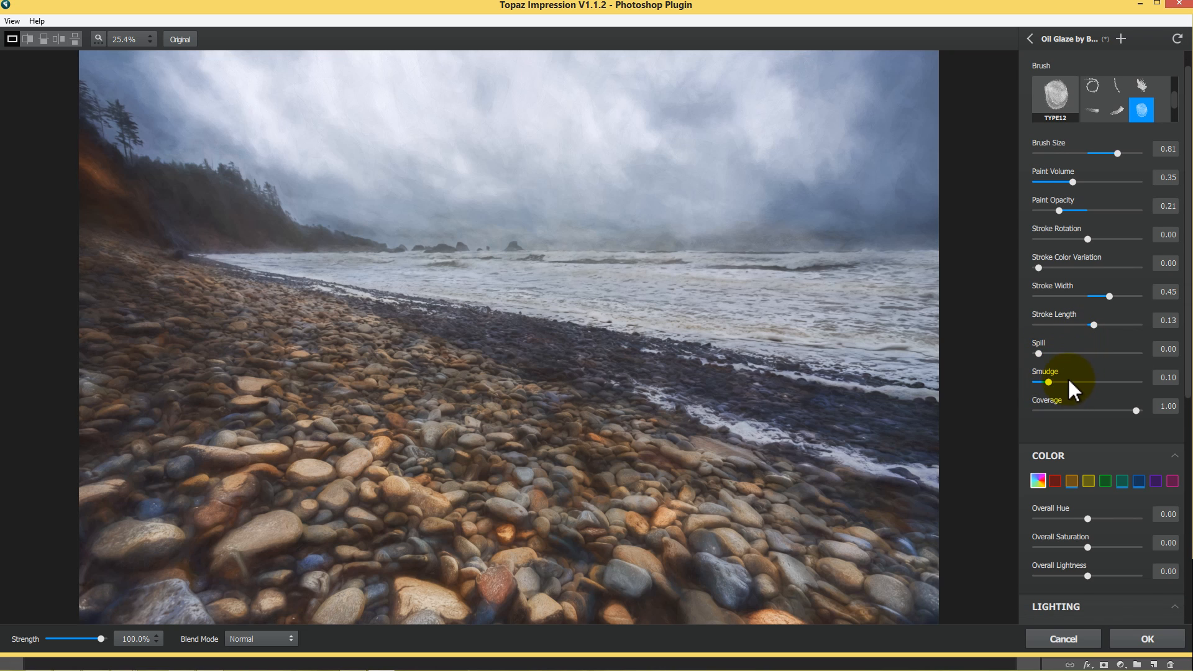
{"action": "left_click_drag", "start_coordinate": [1068, 382], "coordinate": [1082, 382]}
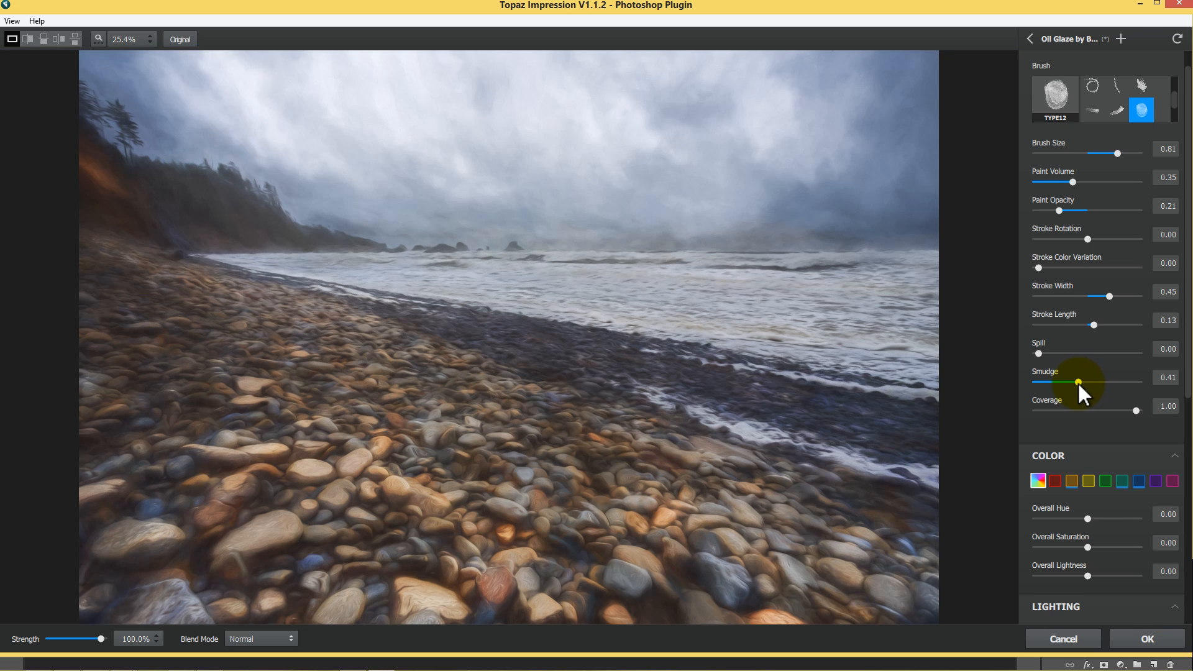
{"action": "left_click_drag", "start_coordinate": [1077, 383], "coordinate": [1070, 382]}
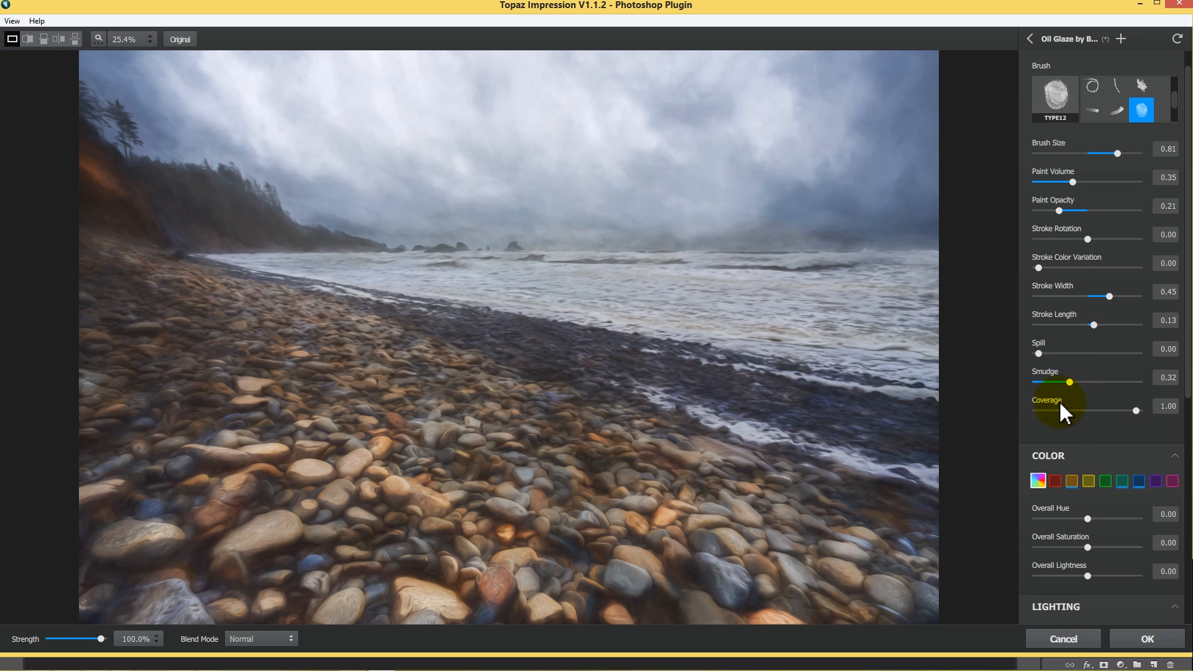
Adjust the individual color saturations, setting both Blue Saturation and Aqua Saturation to 0.04.
{"action": "left_click", "coordinate": [1139, 482]}
{"action": "mouse_move", "coordinate": [1088, 547]}
{"action": "left_mouse_down"}
{"action": "mouse_move", "coordinate": [1109, 548]}
{"action": "mouse_move", "coordinate": [1091, 549]}
{"action": "left_mouse_up"}
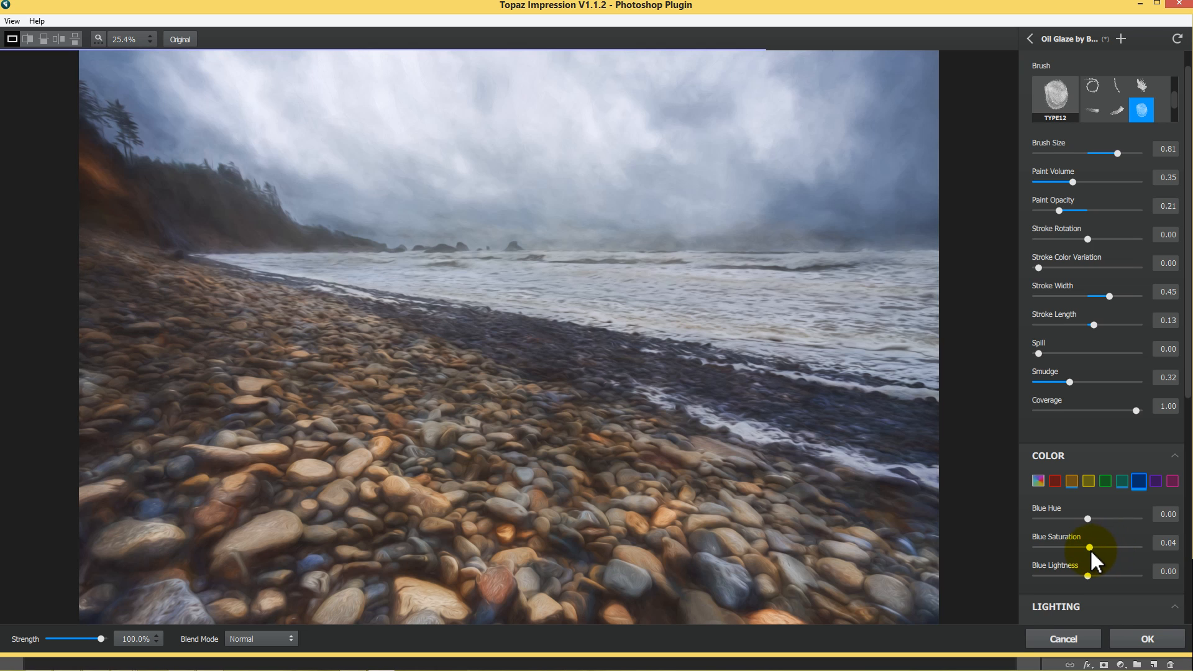
{"action": "left_click", "coordinate": [1122, 481]}
{"action": "mouse_move", "coordinate": [1089, 548]}
{"action": "left_mouse_down"}
{"action": "mouse_move", "coordinate": [1102, 548]}
{"action": "mouse_move", "coordinate": [1088, 548]}
{"action": "left_mouse_up"}
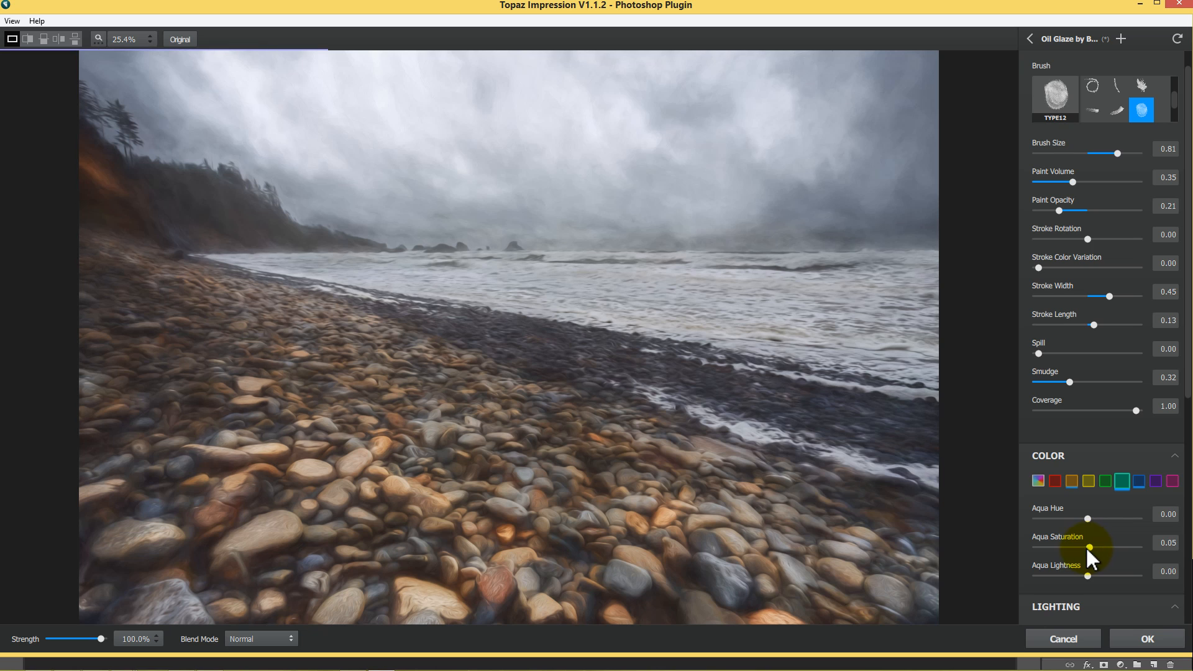
{"action": "left_click", "coordinate": [782, 333]}
{"action": "left_click_drag", "start_coordinate": [782, 333], "coordinate": [783, 333]}
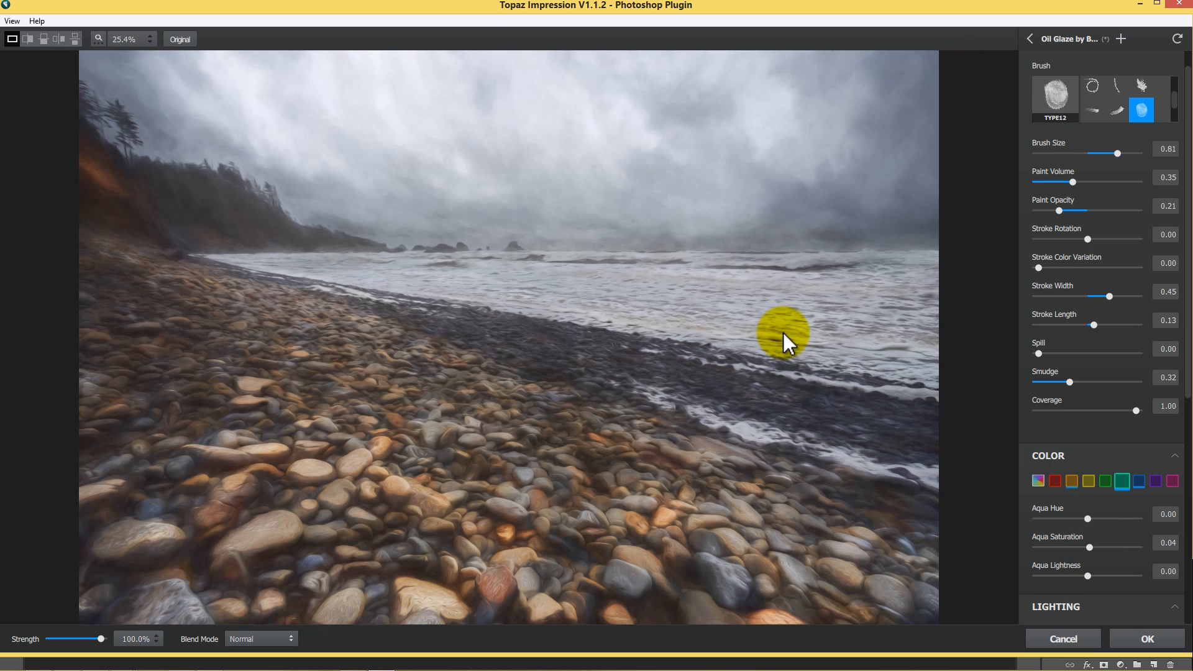
Save the customized effect as "Ethereal Background" with the All Effects and Painting tags, and apply it to the duplicated layer.
{"action": "left_click", "coordinate": [1122, 38]}
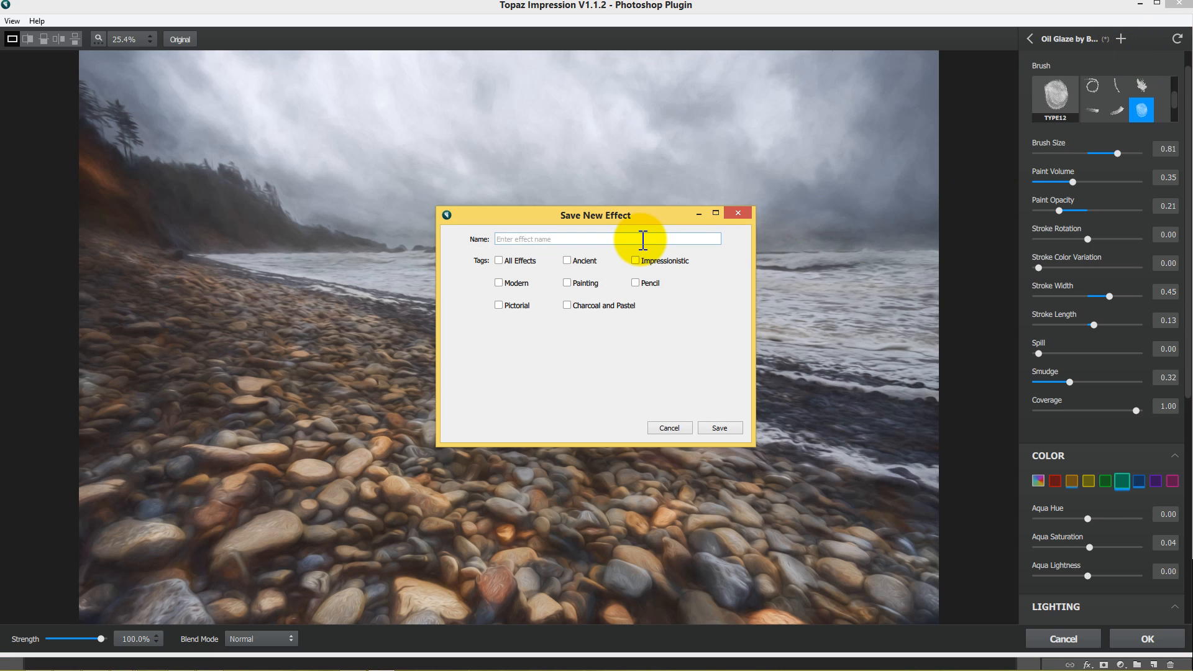
{"action": "type", "text": "Ethereal Background"}
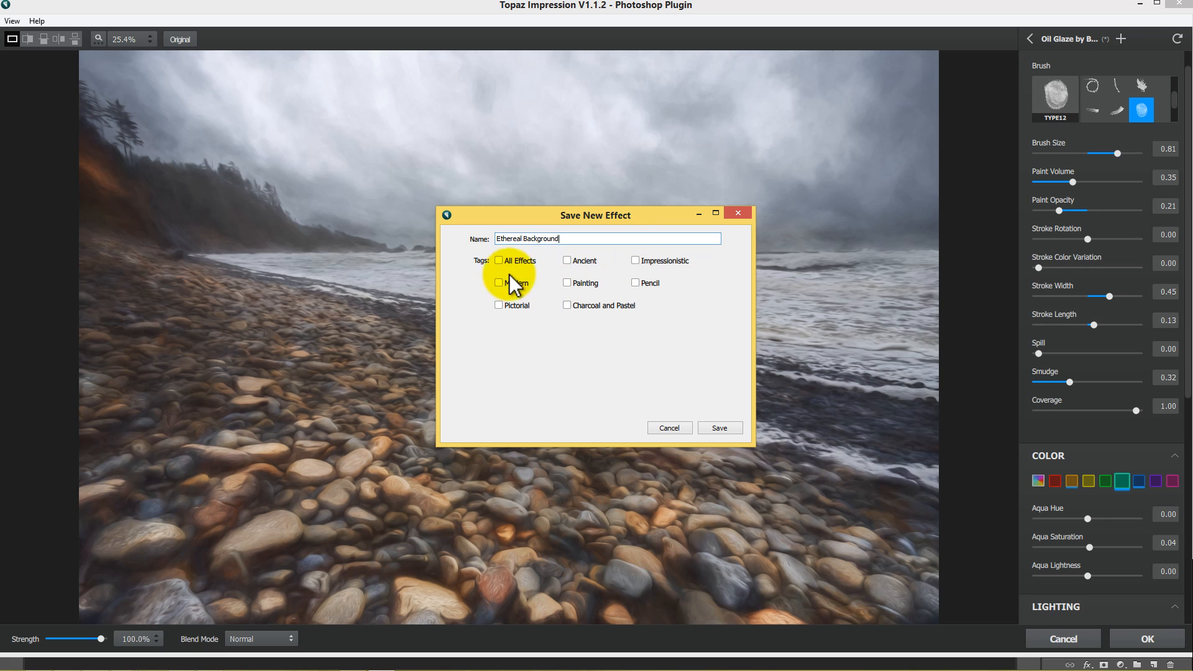
{"action": "left_click", "coordinate": [568, 283]}
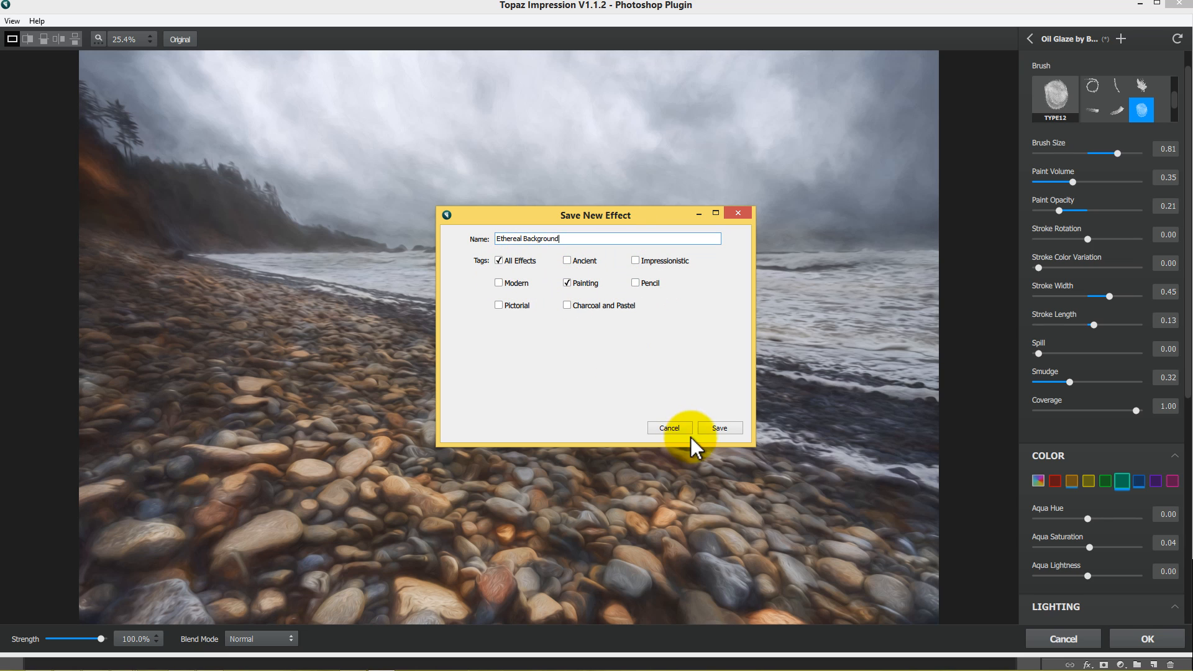
{"action": "left_click", "coordinate": [718, 430]}
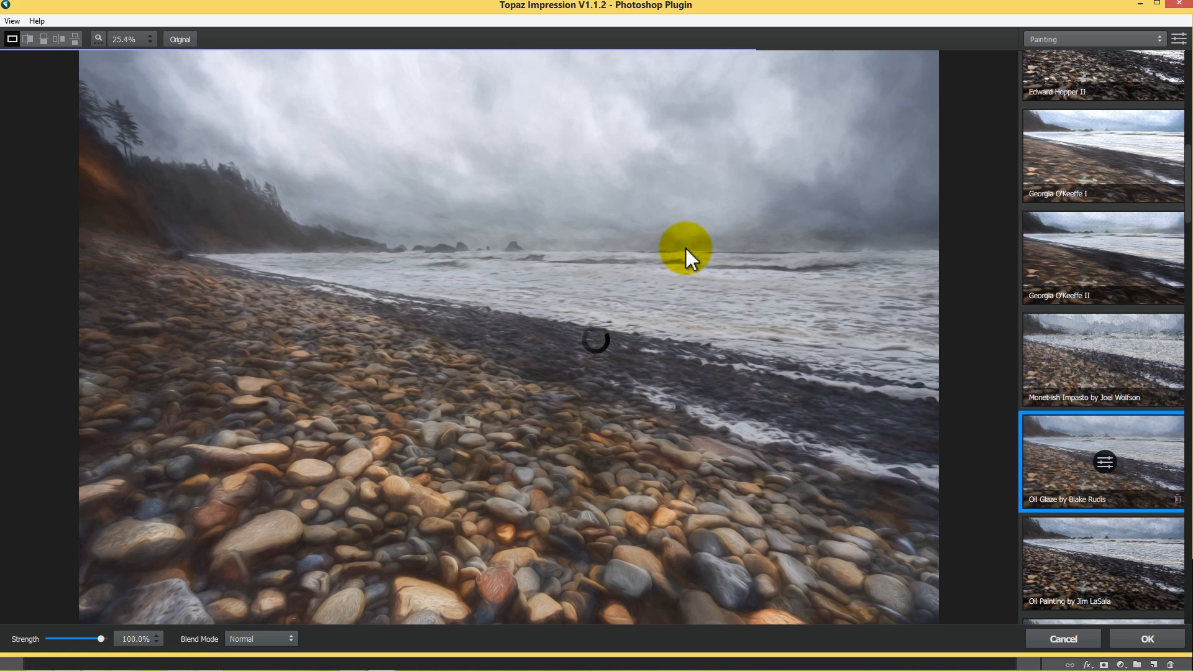
{"action": "key", "text": "Return"}
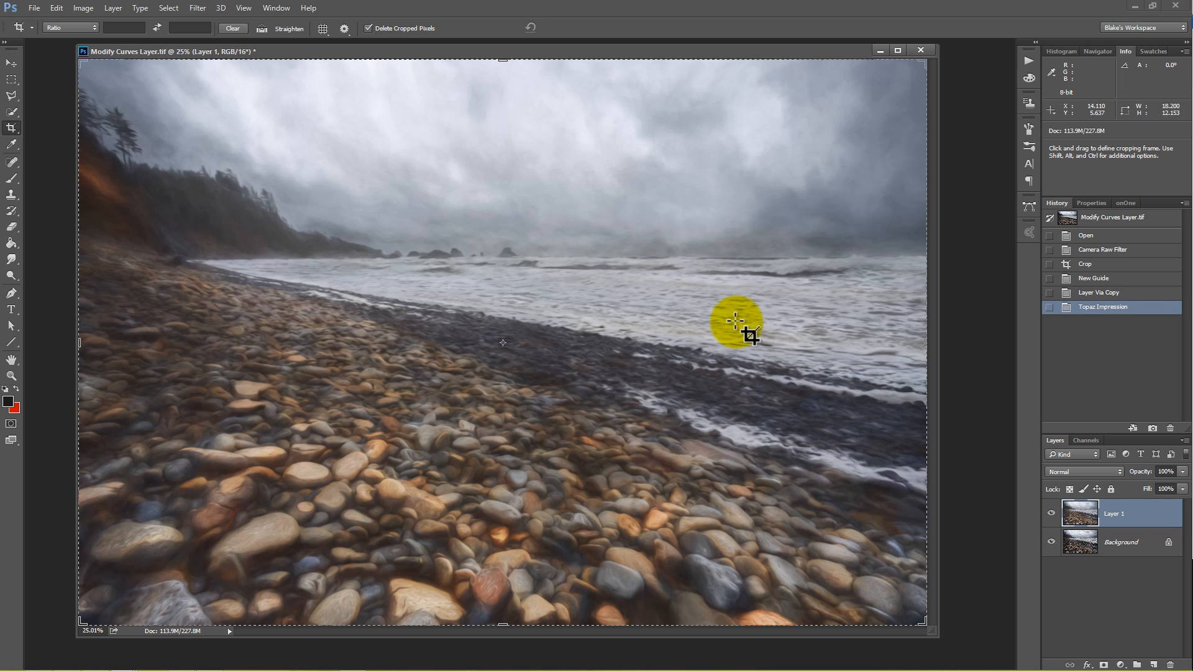
Compare Layer 1 with the original photo, and add a layer mask to Layer 1.
{"action": "left_click", "coordinate": [1052, 515]}
{"action": "left_click", "coordinate": [1052, 515]}
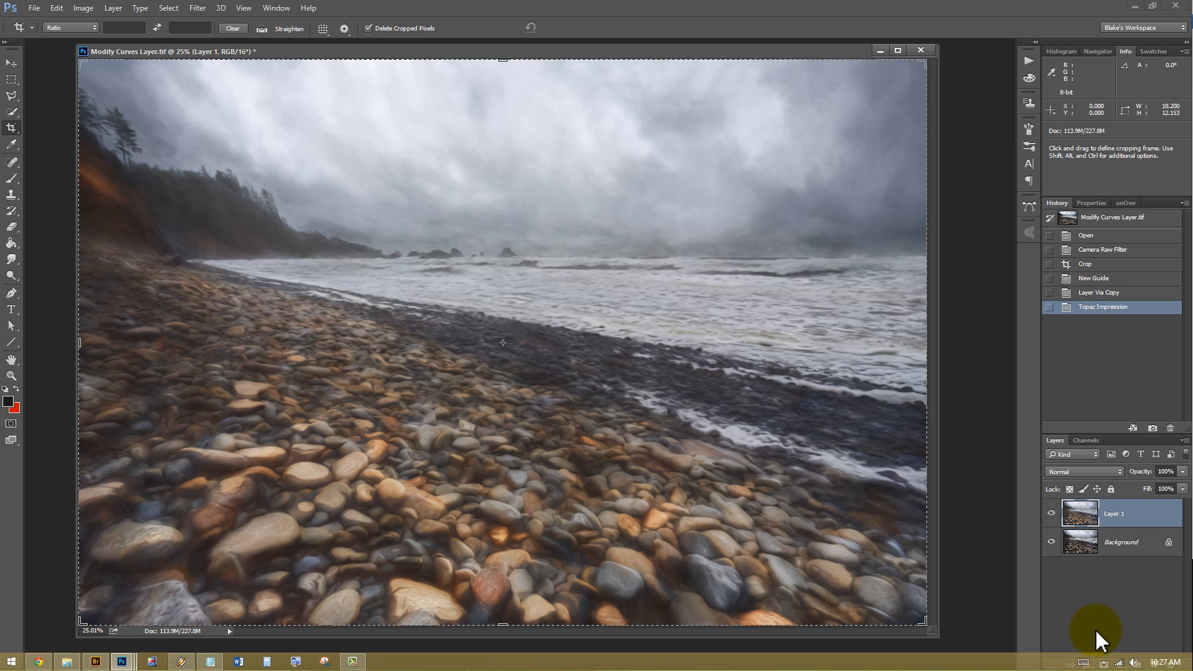
{"action": "left_click", "coordinate": [1104, 665]}
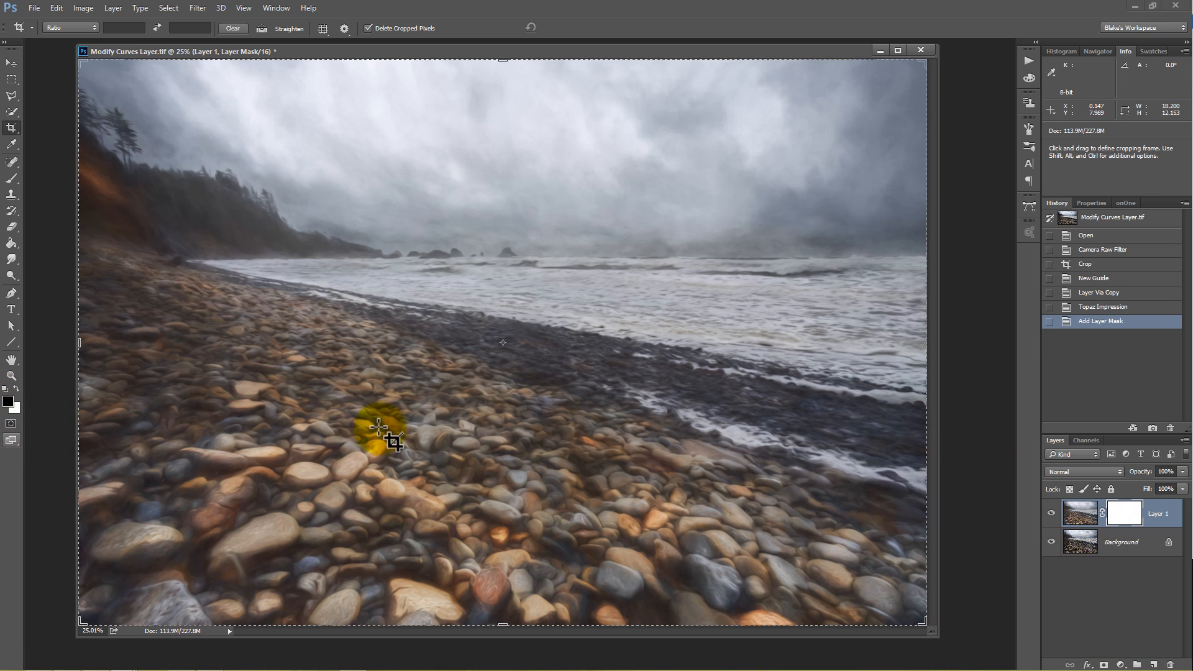
Paint black on the layer mask over the rocks, surf and hillside with a soft brush enlarged to 900 px.
{"action": "key", "text": "b"}
{"action": "key", "text": "bracketright"}
{"action": "key", "text": "bracketright"}
{"action": "key", "text": "bracketright"}
{"action": "key", "text": "bracketright"}
{"action": "key", "text": "bracketright"}
{"action": "key", "text": "bracketright"}
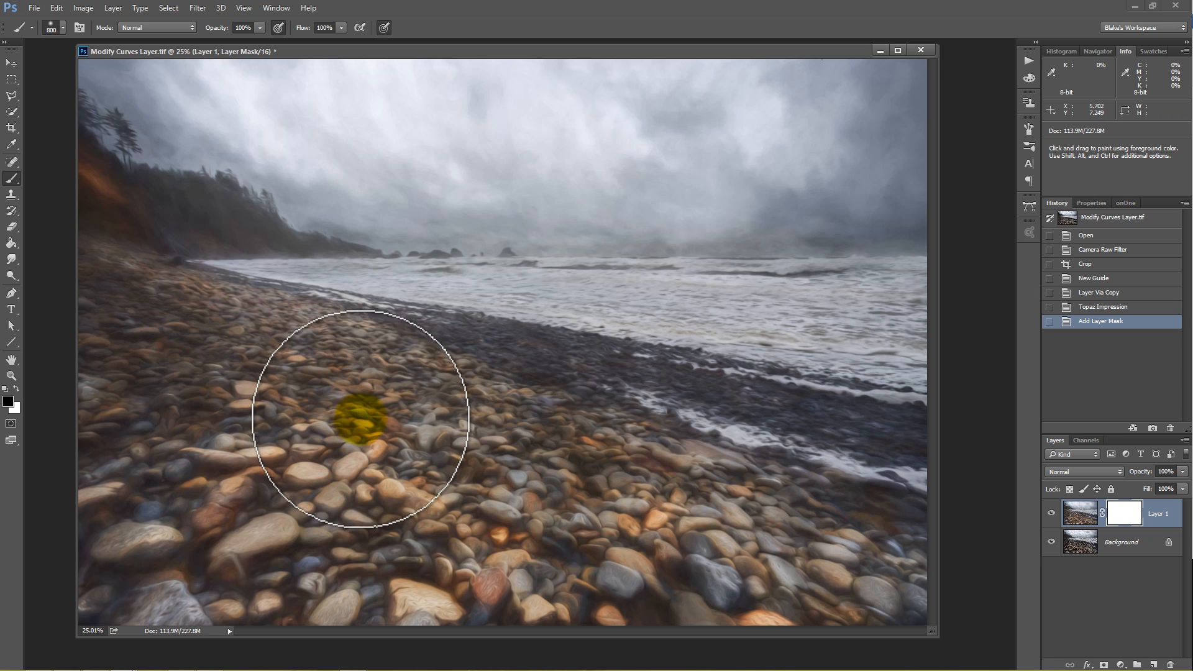
{"action": "mouse_move", "coordinate": [347, 492]}
{"action": "left_mouse_down"}
{"action": "mouse_move", "coordinate": [353, 561]}
{"action": "mouse_move", "coordinate": [742, 562]}
{"action": "mouse_move", "coordinate": [860, 606]}
{"action": "mouse_move", "coordinate": [835, 552]}
{"action": "left_mouse_up"}
{"action": "mouse_move", "coordinate": [602, 440]}
{"action": "left_mouse_down"}
{"action": "mouse_move", "coordinate": [446, 400]}
{"action": "mouse_move", "coordinate": [249, 369]}
{"action": "mouse_move", "coordinate": [177, 373]}
{"action": "mouse_move", "coordinate": [164, 478]}
{"action": "mouse_move", "coordinate": [259, 506]}
{"action": "mouse_move", "coordinate": [151, 576]}
{"action": "mouse_move", "coordinate": [150, 501]}
{"action": "mouse_move", "coordinate": [89, 476]}
{"action": "mouse_move", "coordinate": [141, 366]}
{"action": "mouse_move", "coordinate": [106, 324]}
{"action": "mouse_move", "coordinate": [154, 274]}
{"action": "mouse_move", "coordinate": [88, 258]}
{"action": "mouse_move", "coordinate": [188, 269]}
{"action": "mouse_move", "coordinate": [170, 274]}
{"action": "mouse_move", "coordinate": [339, 328]}
{"action": "mouse_move", "coordinate": [549, 314]}
{"action": "mouse_move", "coordinate": [839, 347]}
{"action": "mouse_move", "coordinate": [925, 405]}
{"action": "mouse_move", "coordinate": [927, 336]}
{"action": "mouse_move", "coordinate": [909, 338]}
{"action": "mouse_move", "coordinate": [912, 326]}
{"action": "mouse_move", "coordinate": [586, 378]}
{"action": "mouse_move", "coordinate": [253, 327]}
{"action": "mouse_move", "coordinate": [186, 254]}
{"action": "mouse_move", "coordinate": [230, 346]}
{"action": "left_mouse_up"}
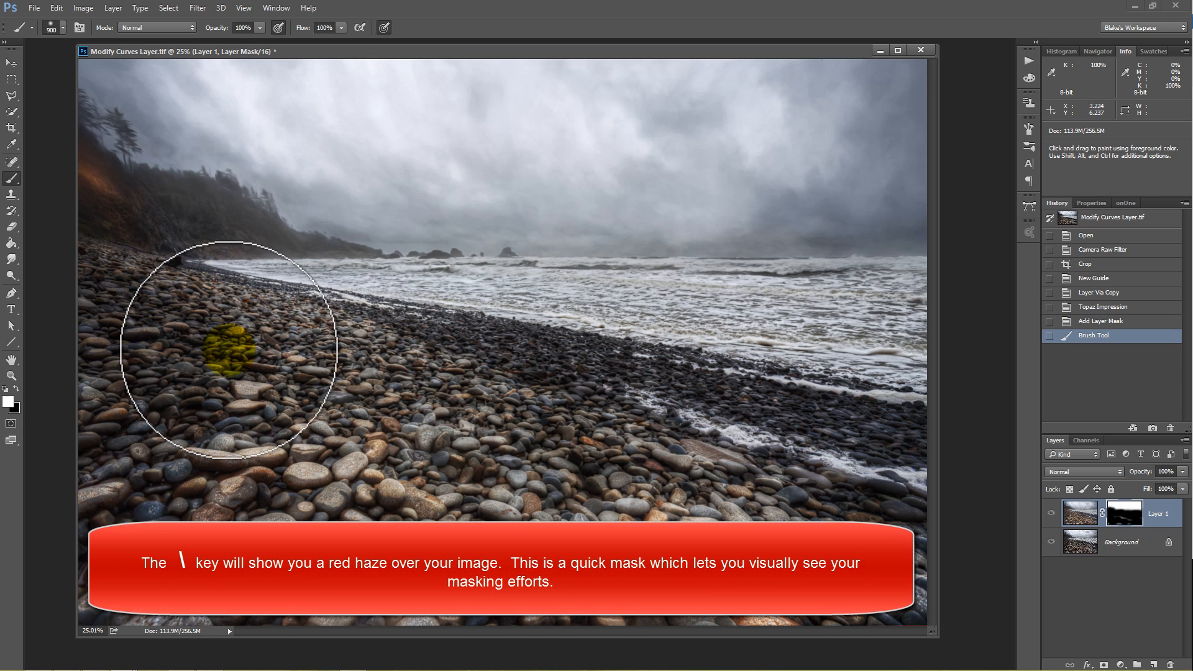
Check the mask as a red overlay and in black and white, and fill its remaining grey patches over the beach with black.
{"action": "key", "text": "backslash"}
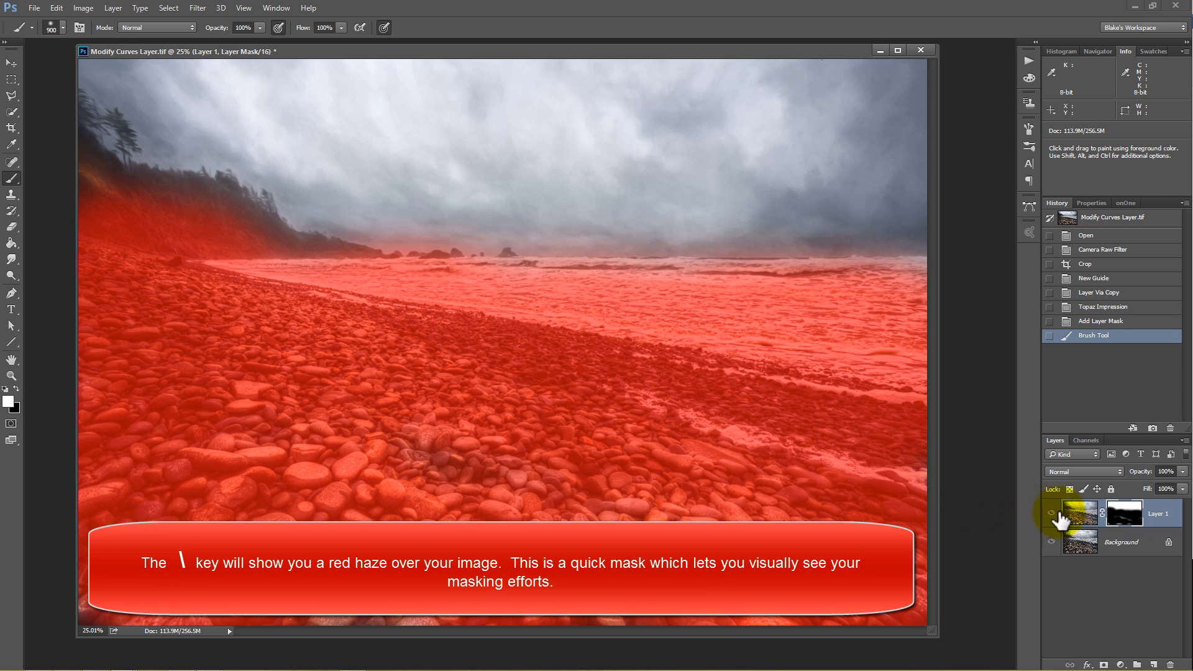
{"action": "left_click", "coordinate": [1123, 522]}
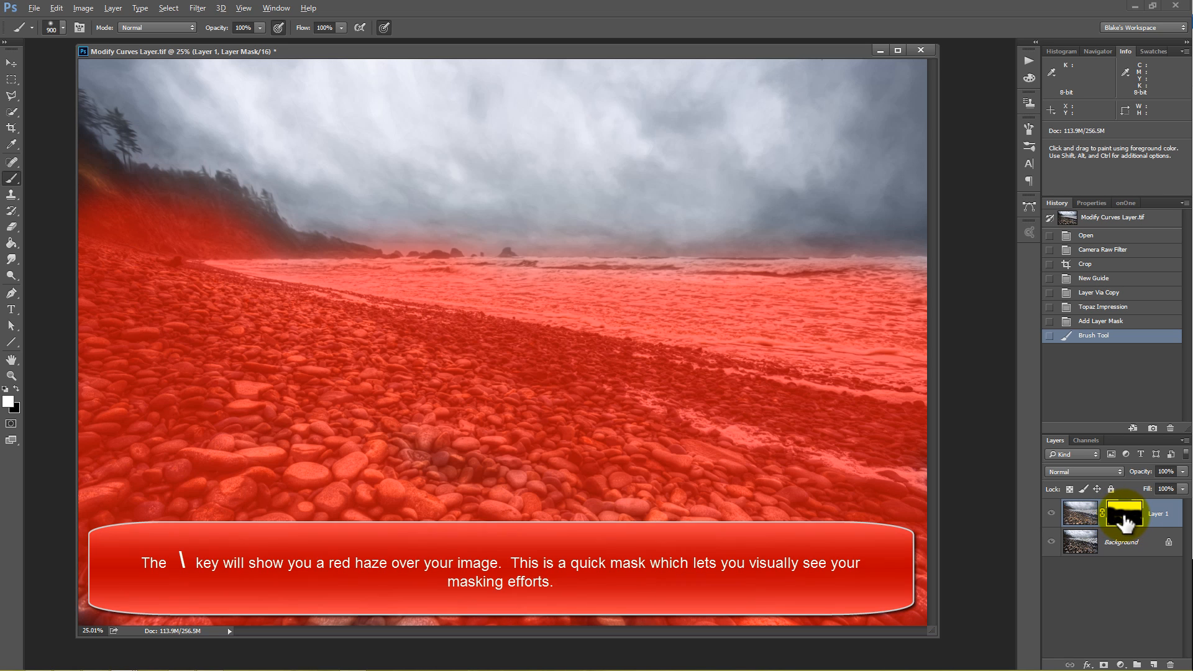
{"action": "key", "text": "backslash"}
{"action": "left_click", "coordinate": [1124, 516], "text": "alt"}
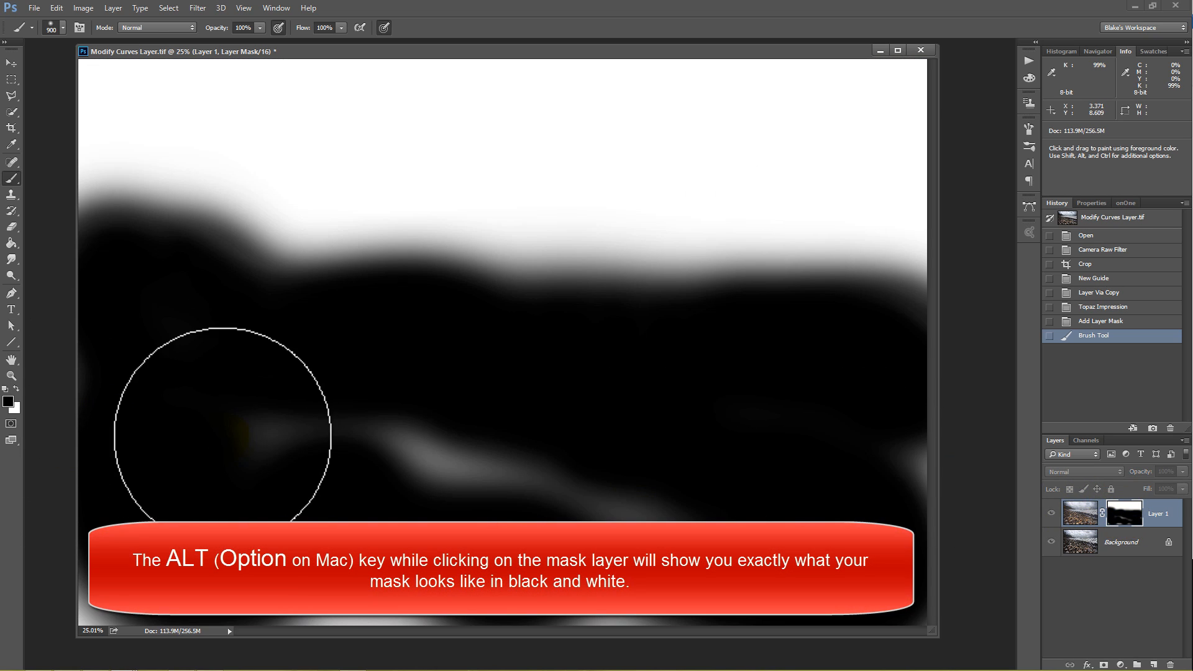
{"action": "mouse_move", "coordinate": [355, 440]}
{"action": "left_mouse_down"}
{"action": "mouse_move", "coordinate": [577, 486]}
{"action": "mouse_move", "coordinate": [525, 517]}
{"action": "mouse_move", "coordinate": [639, 529]}
{"action": "mouse_move", "coordinate": [682, 634]}
{"action": "mouse_move", "coordinate": [465, 651]}
{"action": "mouse_move", "coordinate": [146, 625]}
{"action": "mouse_move", "coordinate": [103, 598]}
{"action": "mouse_move", "coordinate": [138, 558]}
{"action": "mouse_move", "coordinate": [49, 401]}
{"action": "mouse_move", "coordinate": [645, 487]}
{"action": "mouse_move", "coordinate": [859, 488]}
{"action": "mouse_move", "coordinate": [951, 463]}
{"action": "mouse_move", "coordinate": [879, 547]}
{"action": "mouse_move", "coordinate": [718, 556]}
{"action": "left_mouse_up"}
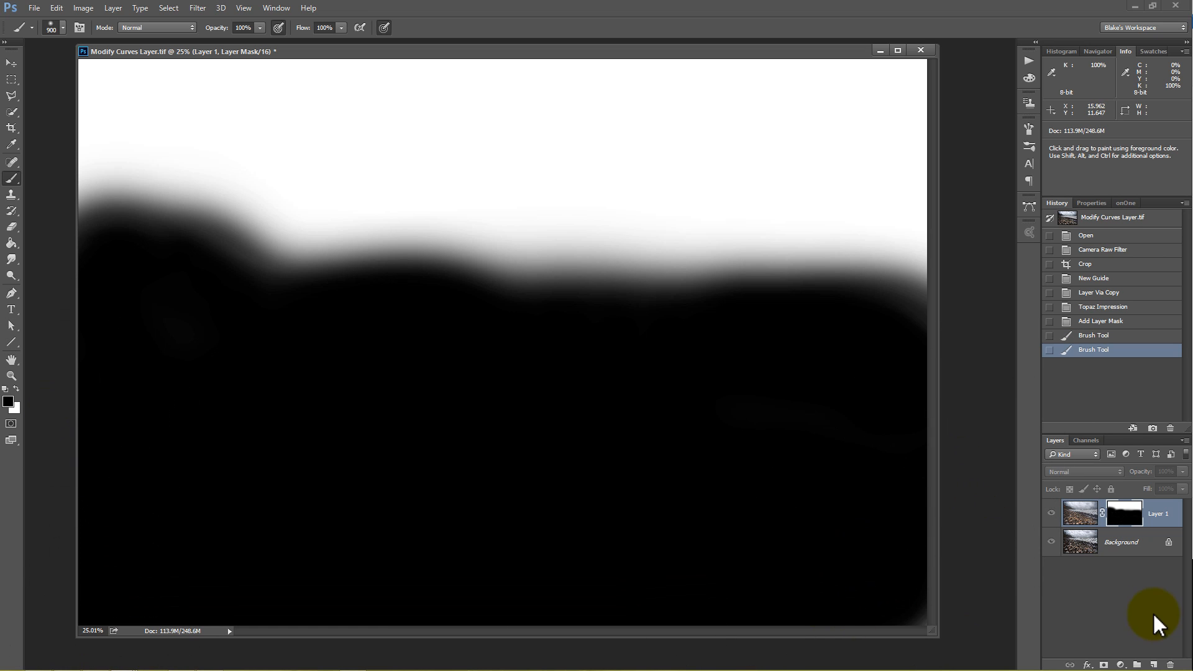
{"action": "left_click", "coordinate": [1128, 523], "text": "alt"}
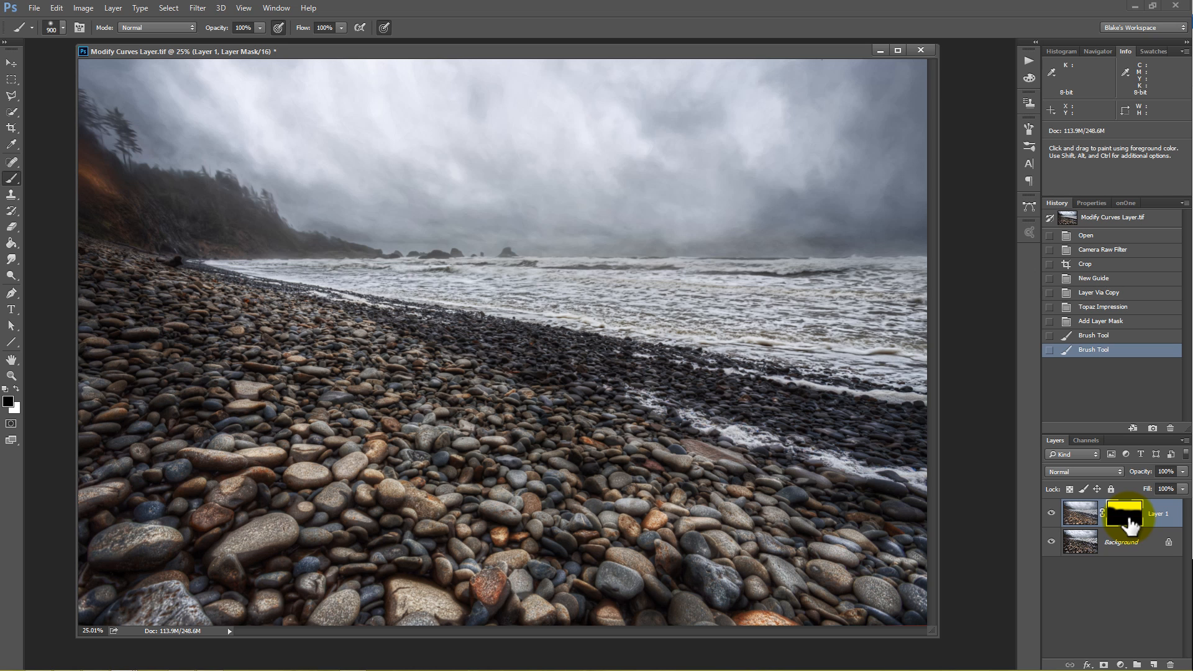
With the red mask overlay on, paint white over the lower-right rocks and cover that area with black again.
{"action": "key", "text": "x"}
{"action": "key", "text": "backslash"}
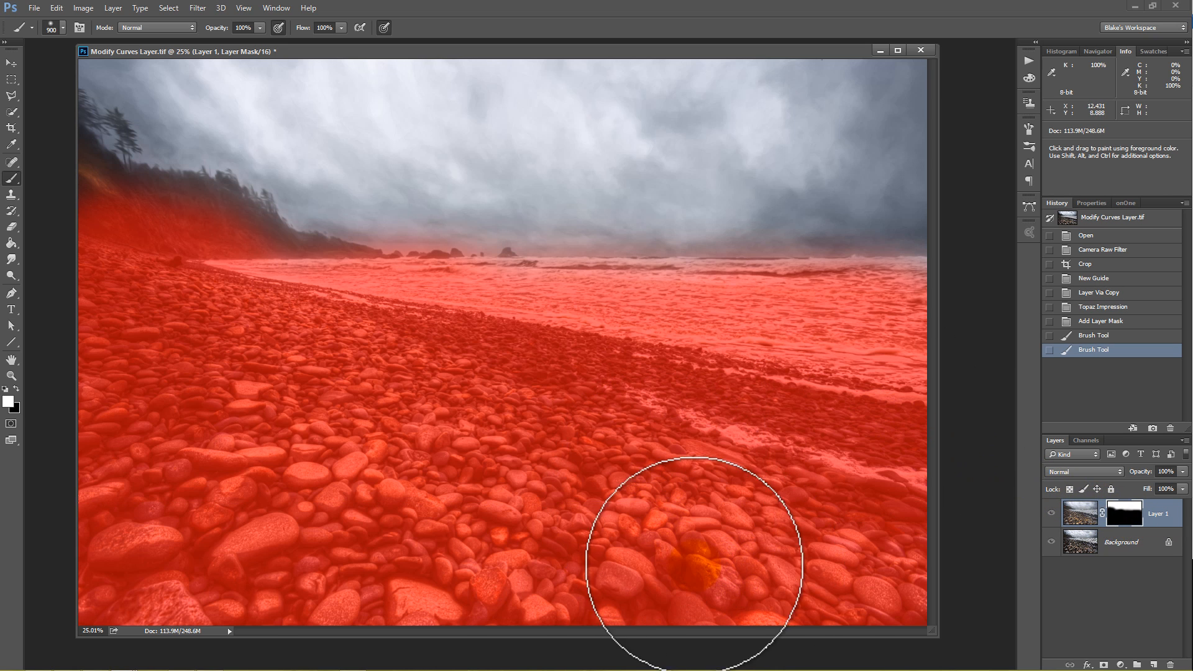
{"action": "left_click_drag", "start_coordinate": [852, 564], "coordinate": [827, 554]}
{"action": "key", "text": "x"}
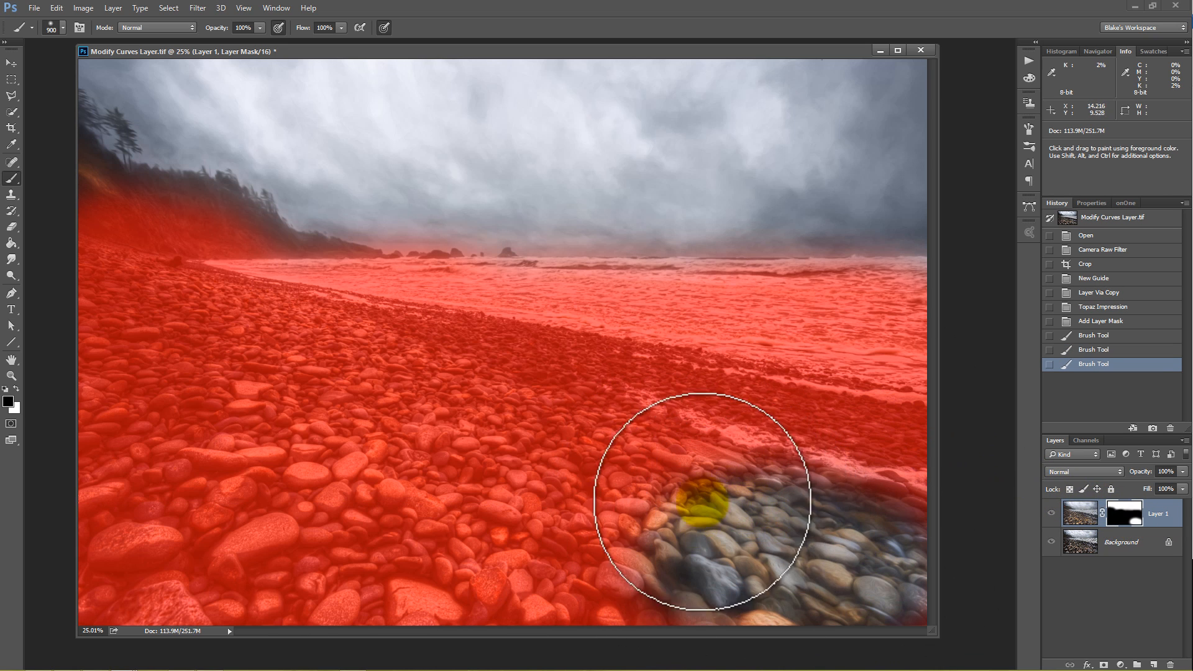
{"action": "mouse_move", "coordinate": [702, 502]}
{"action": "left_mouse_down"}
{"action": "mouse_move", "coordinate": [754, 532]}
{"action": "mouse_move", "coordinate": [967, 513]}
{"action": "left_mouse_up"}
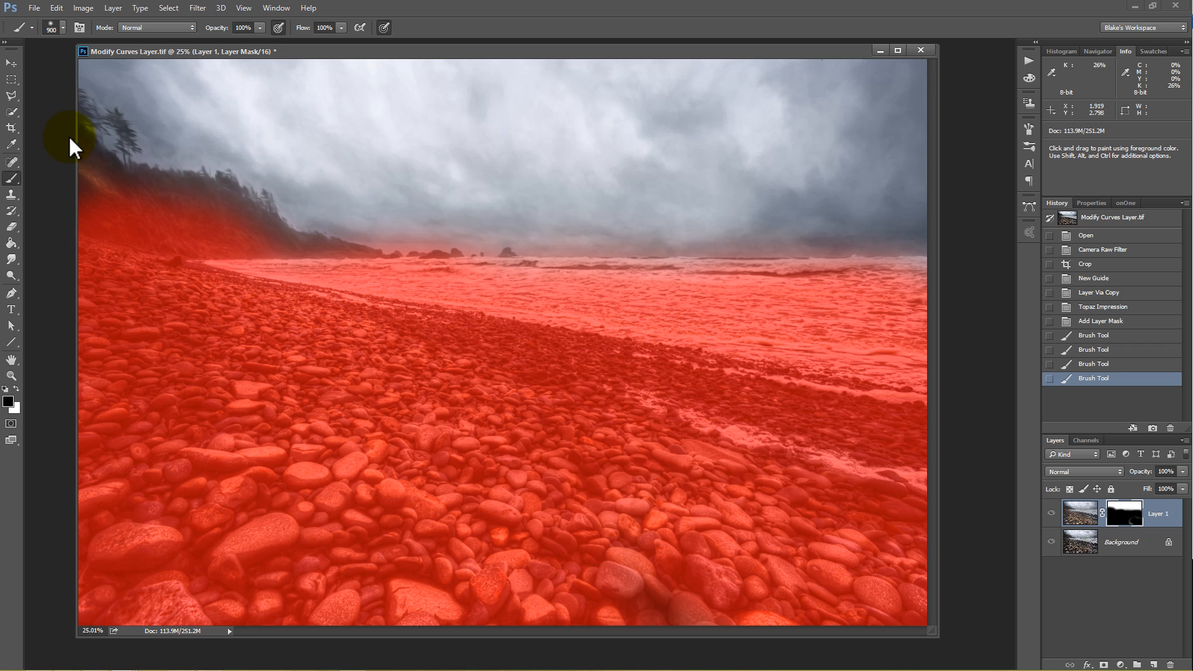
Reduce the brush to 200 px and refine the mask in black along the cliff's edge, hillside and horizon.
{"action": "key", "text": "bracketleft"}
{"action": "key", "text": "bracketleft"}
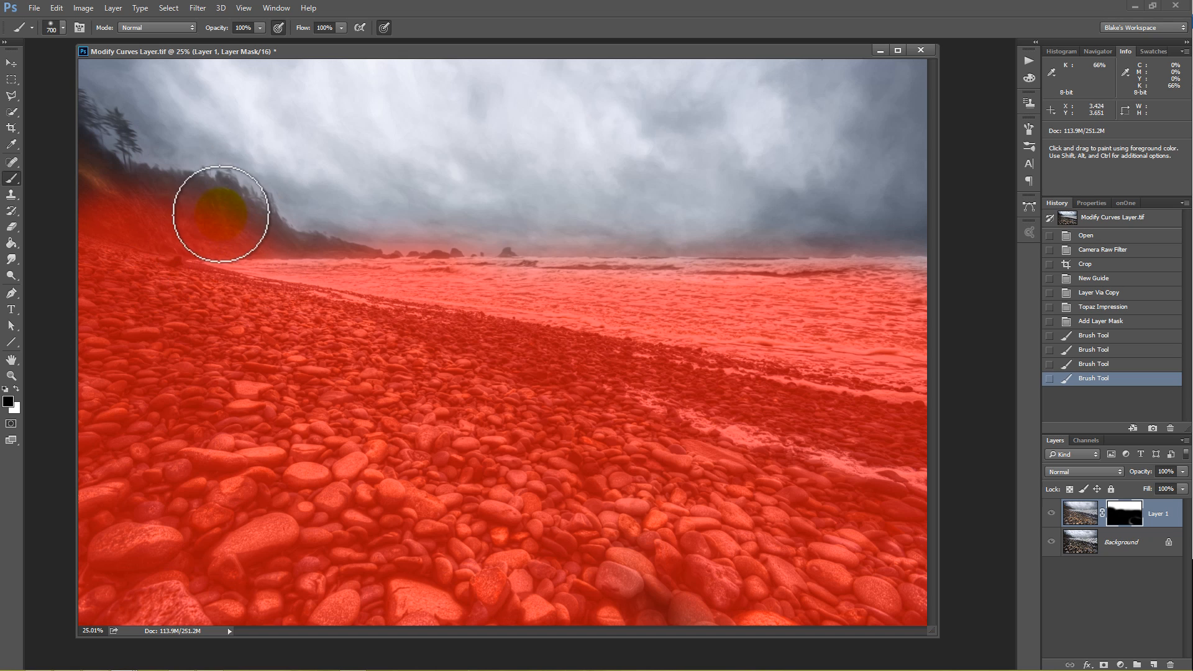
{"action": "key", "text": "bracketleft"}
{"action": "key", "text": "bracketleft"}
{"action": "key", "text": "bracketleft"}
{"action": "key", "text": "bracketleft"}
{"action": "key", "text": "bracketleft"}
{"action": "key", "text": "bracketleft"}
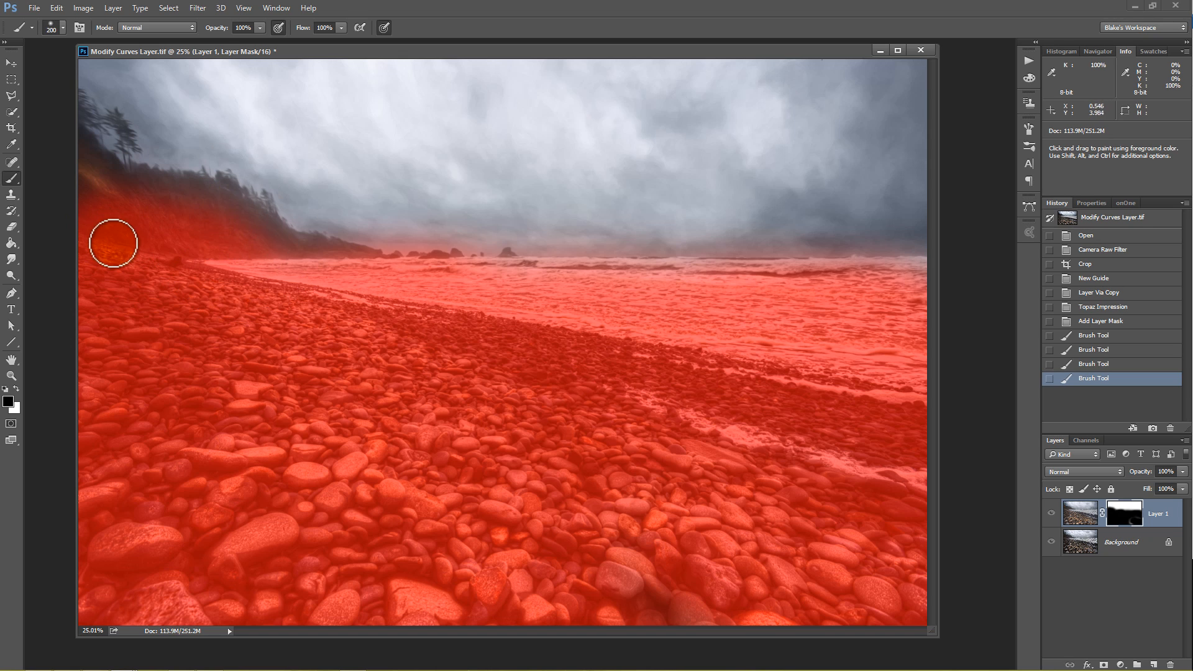
{"action": "mouse_move", "coordinate": [113, 243]}
{"action": "left_mouse_down"}
{"action": "mouse_move", "coordinate": [123, 214]}
{"action": "mouse_move", "coordinate": [75, 170]}
{"action": "mouse_move", "coordinate": [78, 154]}
{"action": "mouse_move", "coordinate": [129, 184]}
{"action": "mouse_move", "coordinate": [125, 195]}
{"action": "mouse_move", "coordinate": [235, 193]}
{"action": "mouse_move", "coordinate": [239, 221]}
{"action": "mouse_move", "coordinate": [201, 207]}
{"action": "mouse_move", "coordinate": [187, 234]}
{"action": "mouse_move", "coordinate": [253, 255]}
{"action": "mouse_move", "coordinate": [287, 245]}
{"action": "mouse_move", "coordinate": [388, 267]}
{"action": "mouse_move", "coordinate": [133, 244]}
{"action": "mouse_move", "coordinate": [441, 270]}
{"action": "mouse_move", "coordinate": [909, 269]}
{"action": "mouse_move", "coordinate": [785, 261]}
{"action": "left_mouse_up"}
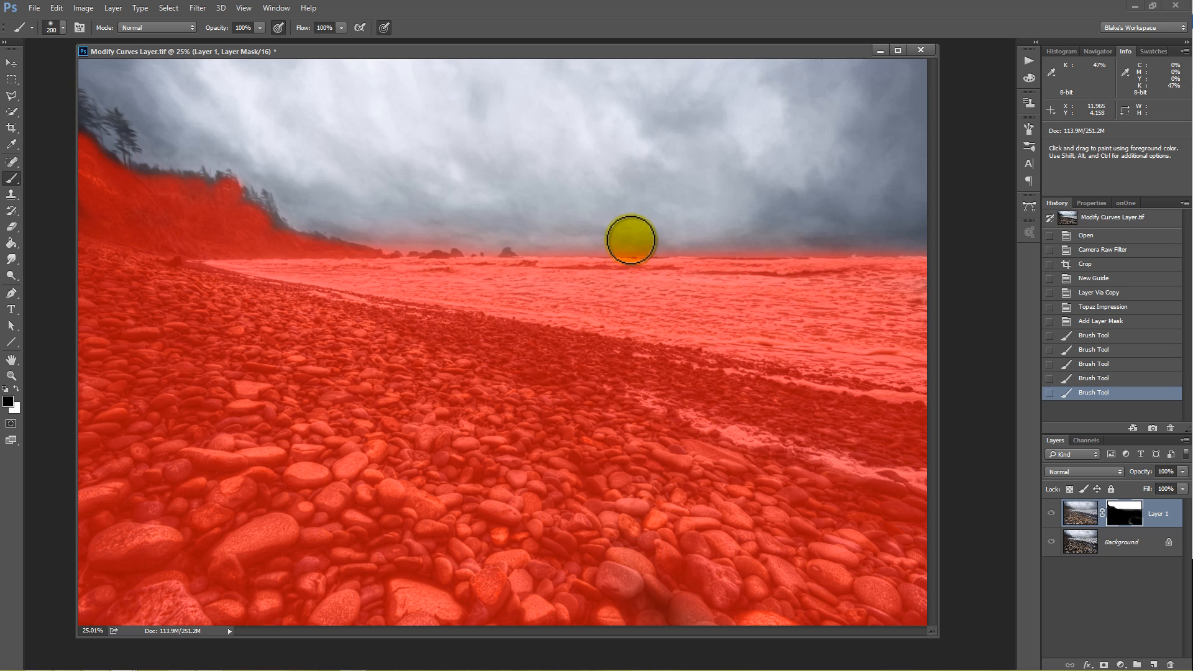
Paint white on the mask in the sky just above the horizon, and turn off the red overlay.
{"action": "key", "text": "x"}
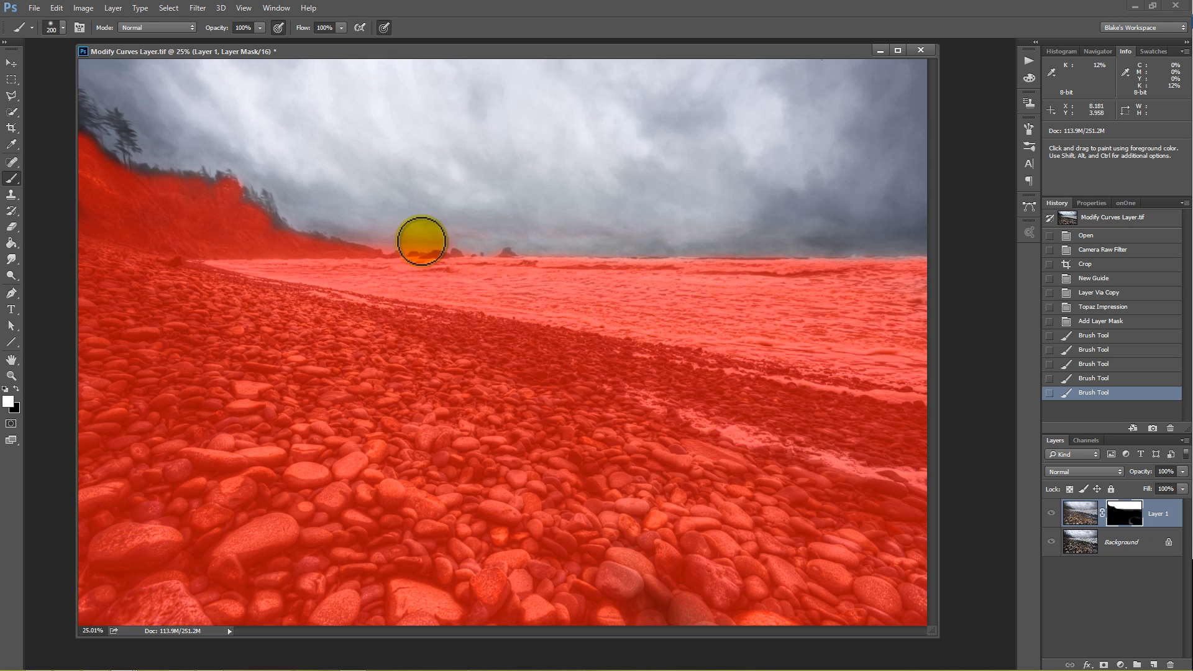
{"action": "mouse_move", "coordinate": [422, 241]}
{"action": "left_mouse_down"}
{"action": "mouse_move", "coordinate": [352, 232]}
{"action": "mouse_move", "coordinate": [478, 237]}
{"action": "mouse_move", "coordinate": [376, 204]}
{"action": "mouse_move", "coordinate": [401, 189]}
{"action": "left_mouse_up"}
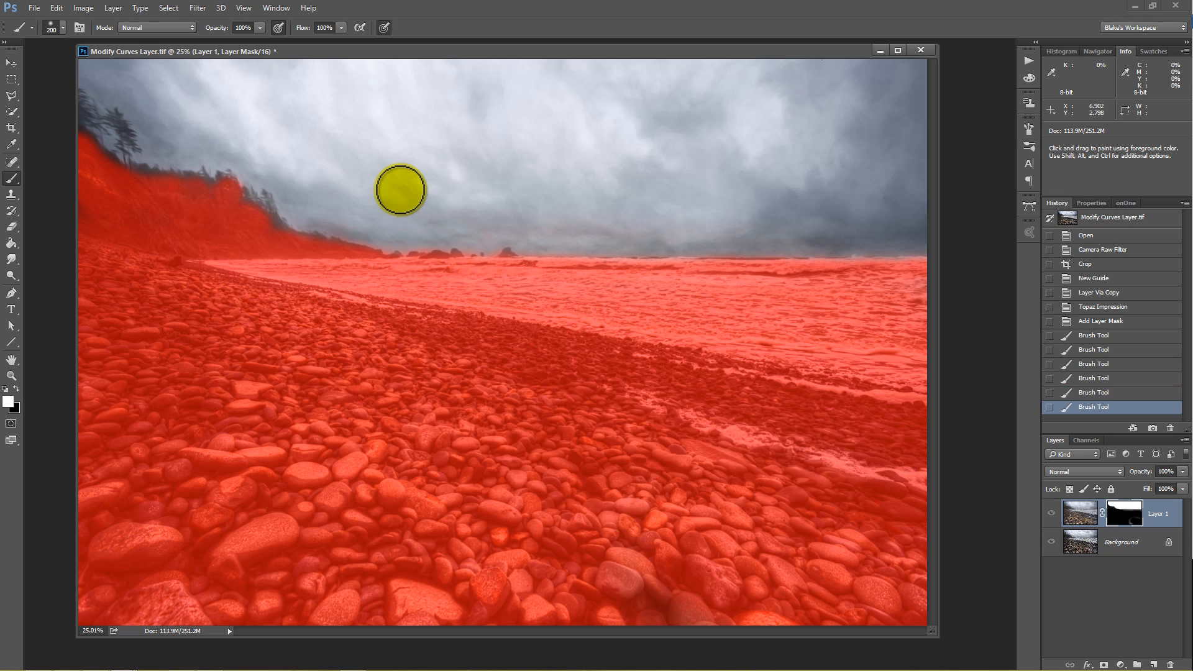
{"action": "key", "text": "x"}
{"action": "key", "text": "backslash"}
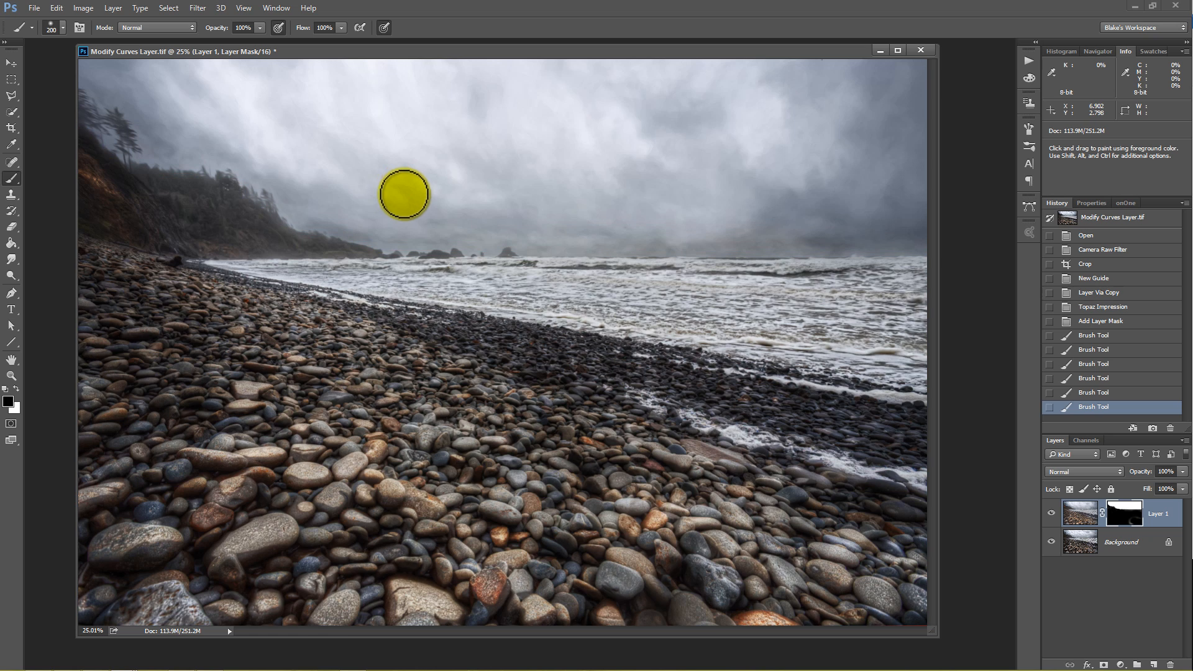
Compare the photo with and without the masked painted layer.
{"action": "left_click", "coordinate": [1051, 513]}
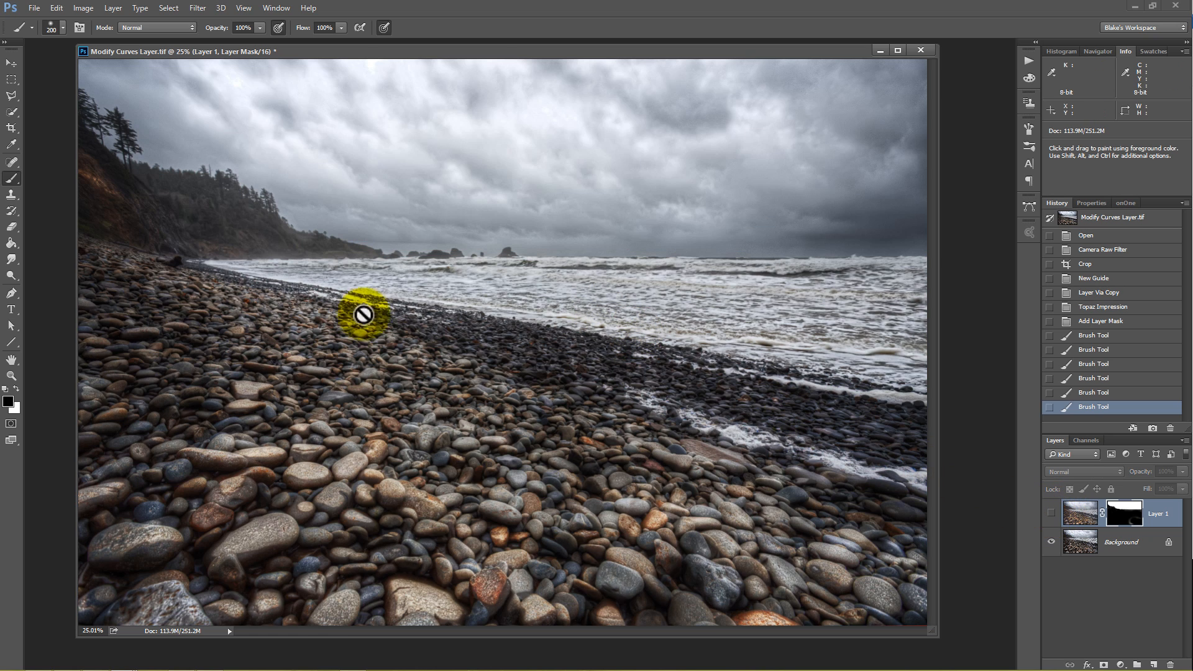
{"action": "left_click", "coordinate": [1052, 514]}
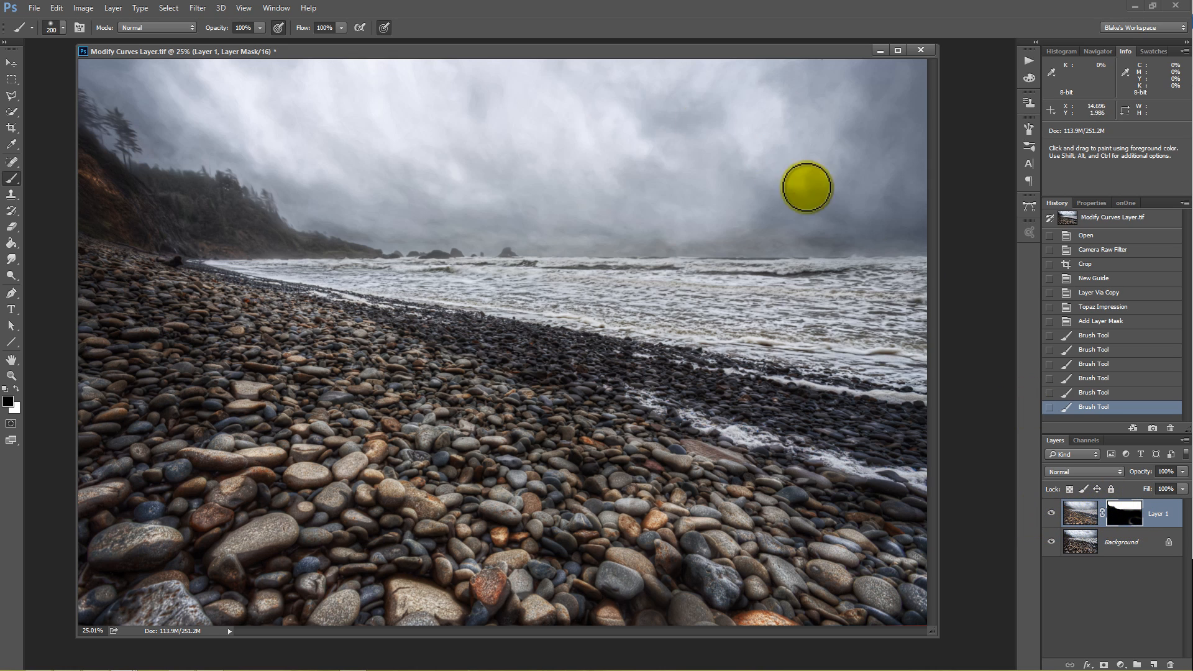
{"action": "left_click", "coordinate": [1052, 516]}
{"action": "left_click", "coordinate": [1053, 516]}
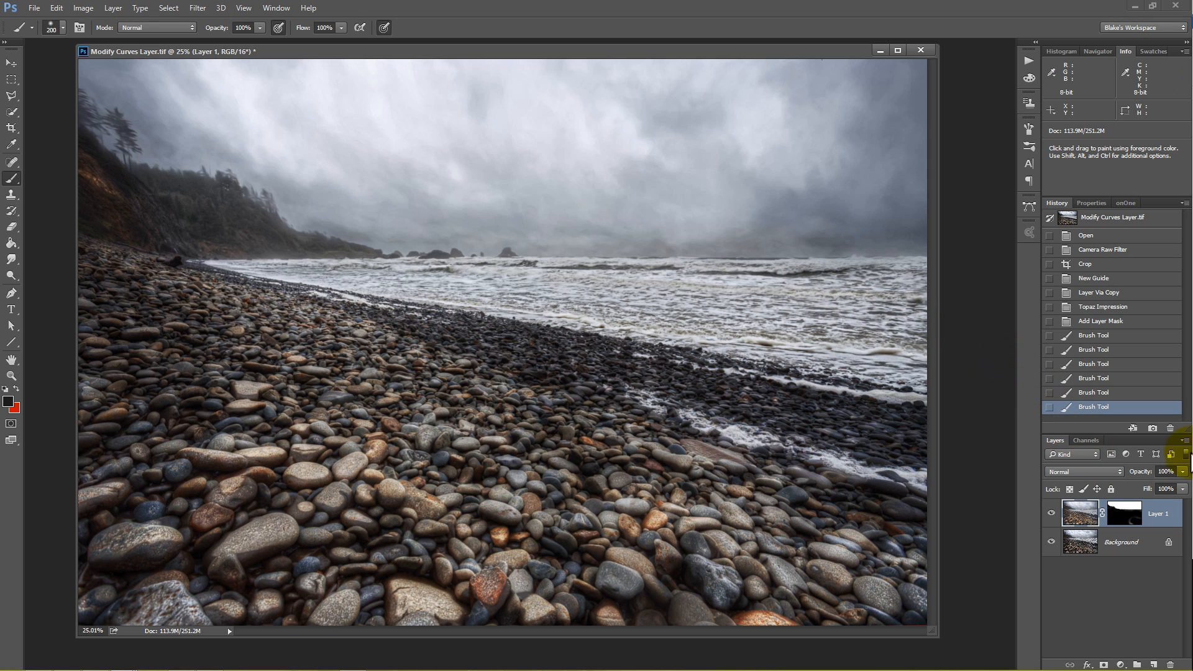
Try Layer 1 at 66% opacity, compare it with the original, and restore the opacity to 100%.
{"action": "left_click", "coordinate": [1183, 472]}
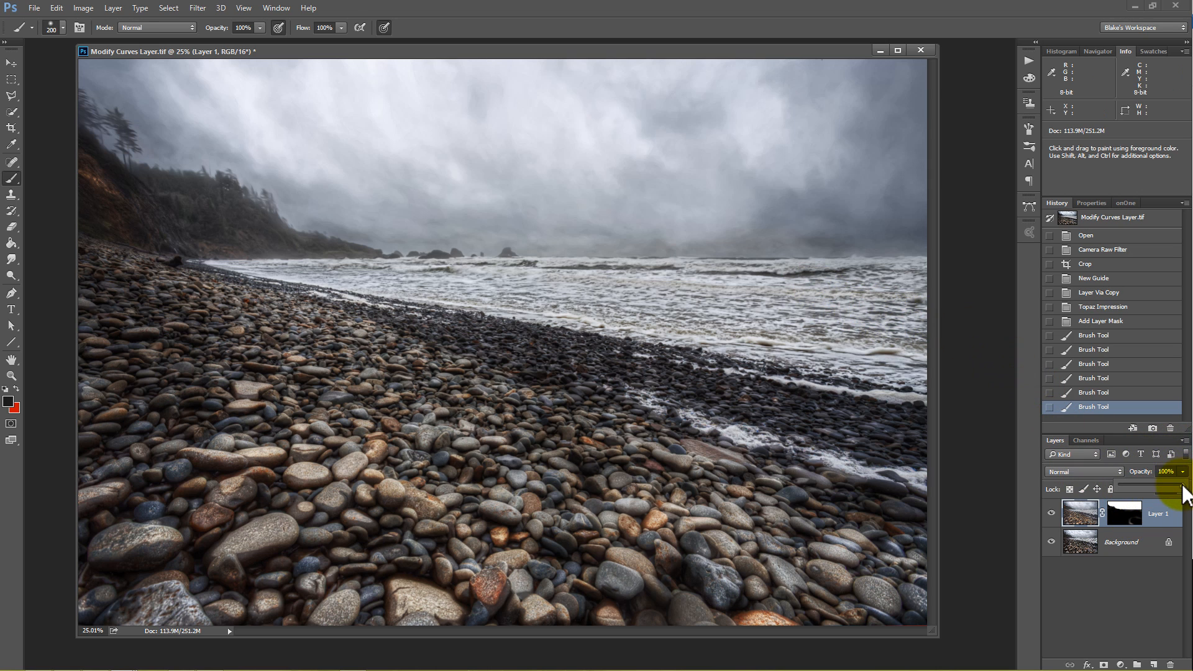
{"action": "left_click_drag", "start_coordinate": [1167, 489], "coordinate": [1164, 489]}
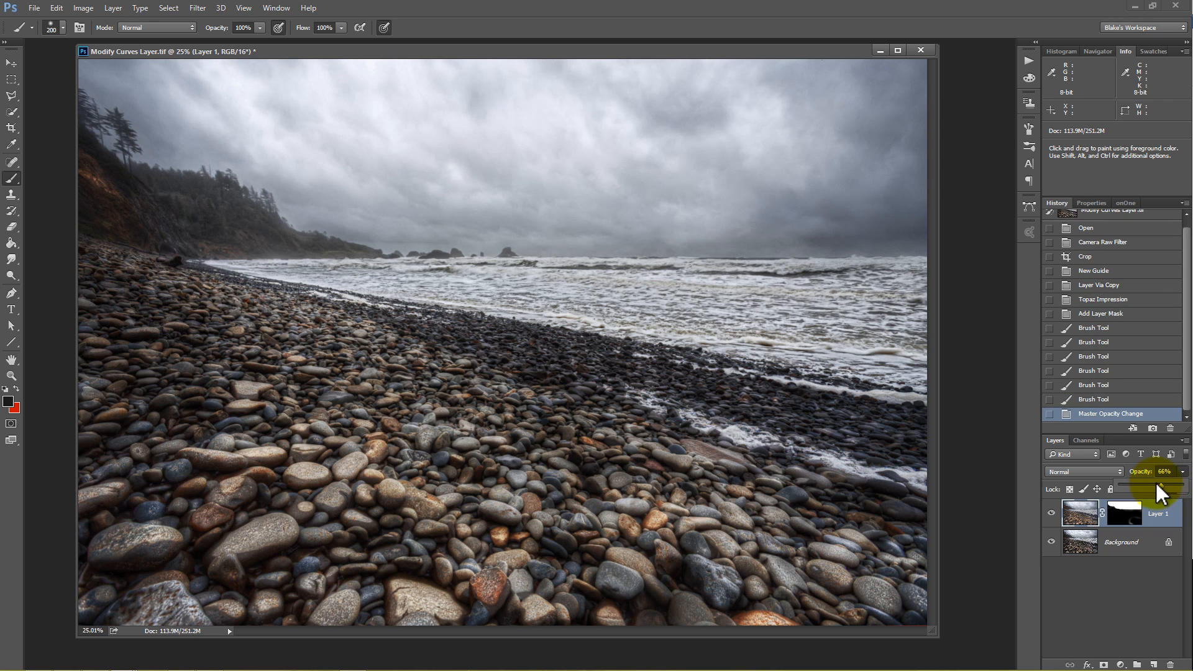
{"action": "left_click", "coordinate": [1052, 513]}
{"action": "left_click", "coordinate": [1052, 513]}
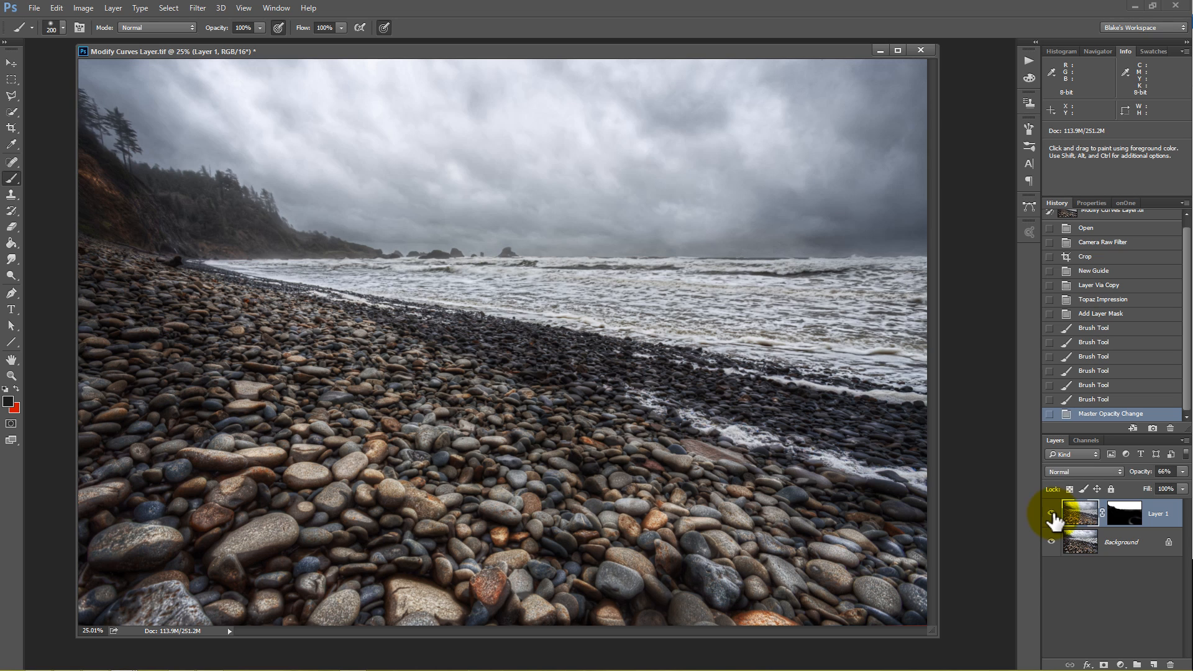
{"action": "left_click", "coordinate": [1051, 514]}
{"action": "left_click", "coordinate": [1052, 513]}
{"action": "left_click", "coordinate": [1183, 472]}
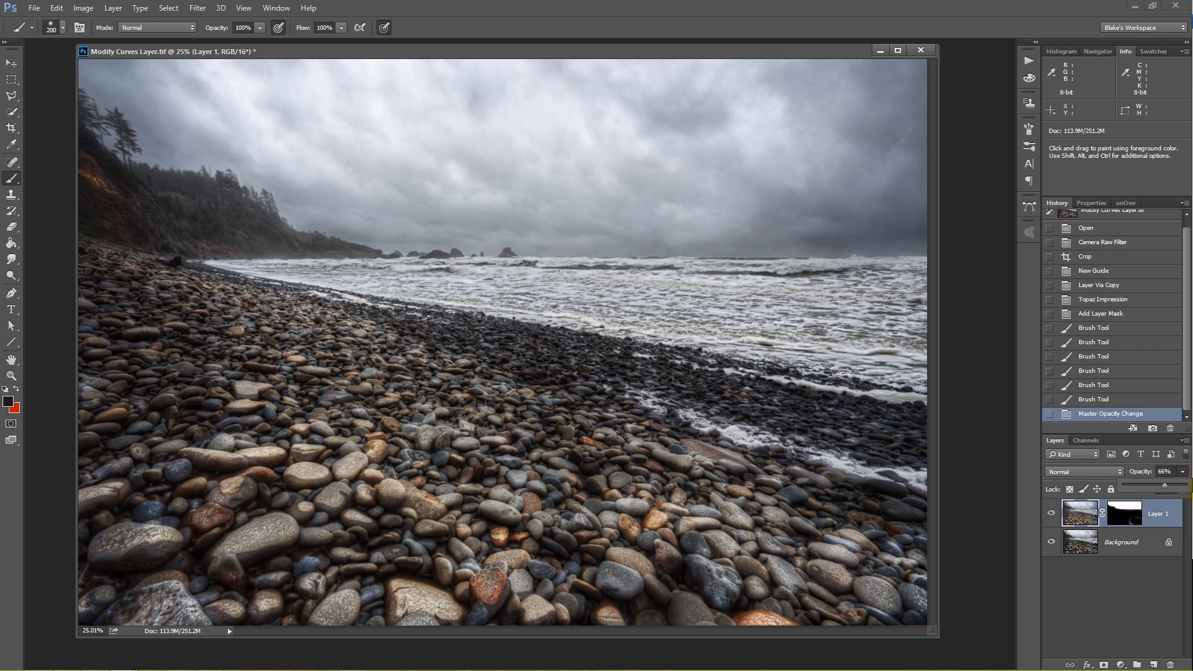
{"action": "left_click_drag", "start_coordinate": [1165, 486], "coordinate": [1192, 488]}
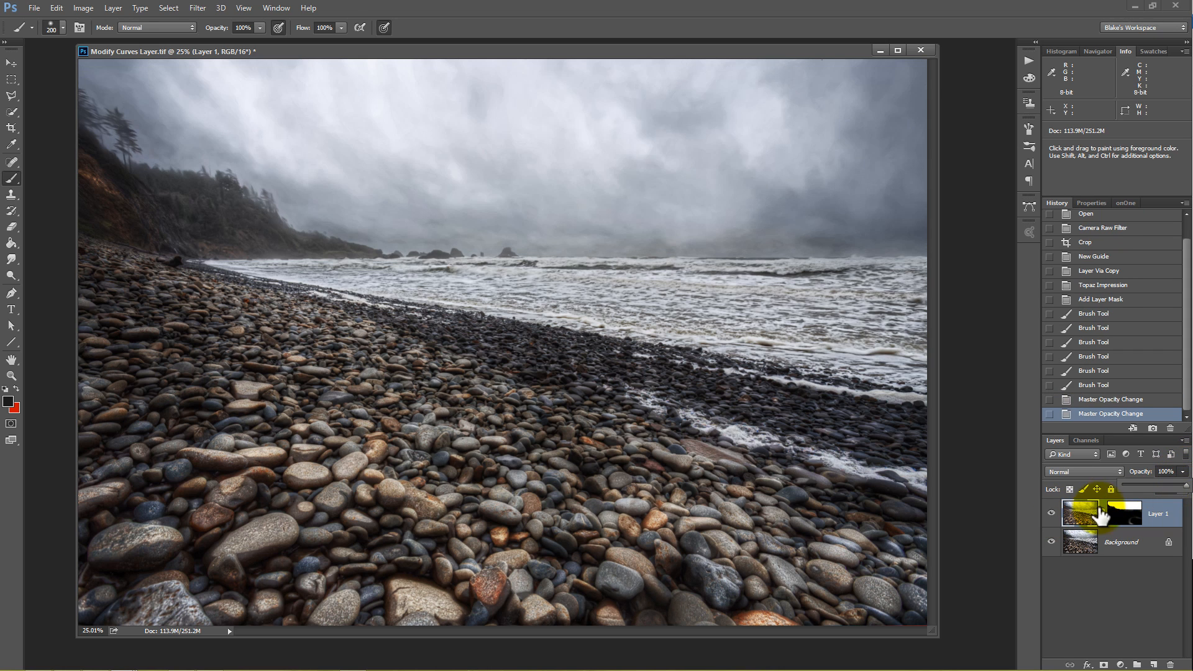
Open Layer 1's blending options and split the Blend If Underlying Layer highlight slider to 210 / 255.
{"action": "double_click", "coordinate": [1176, 516]}
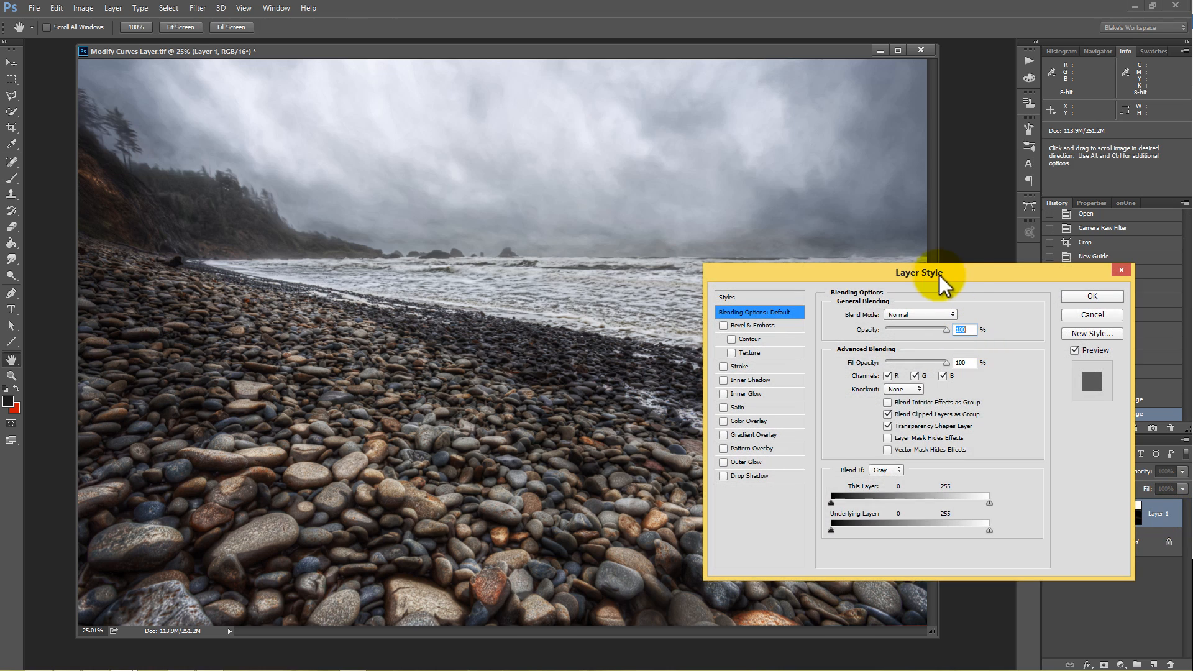
{"action": "left_click_drag", "start_coordinate": [940, 278], "coordinate": [867, 236]}
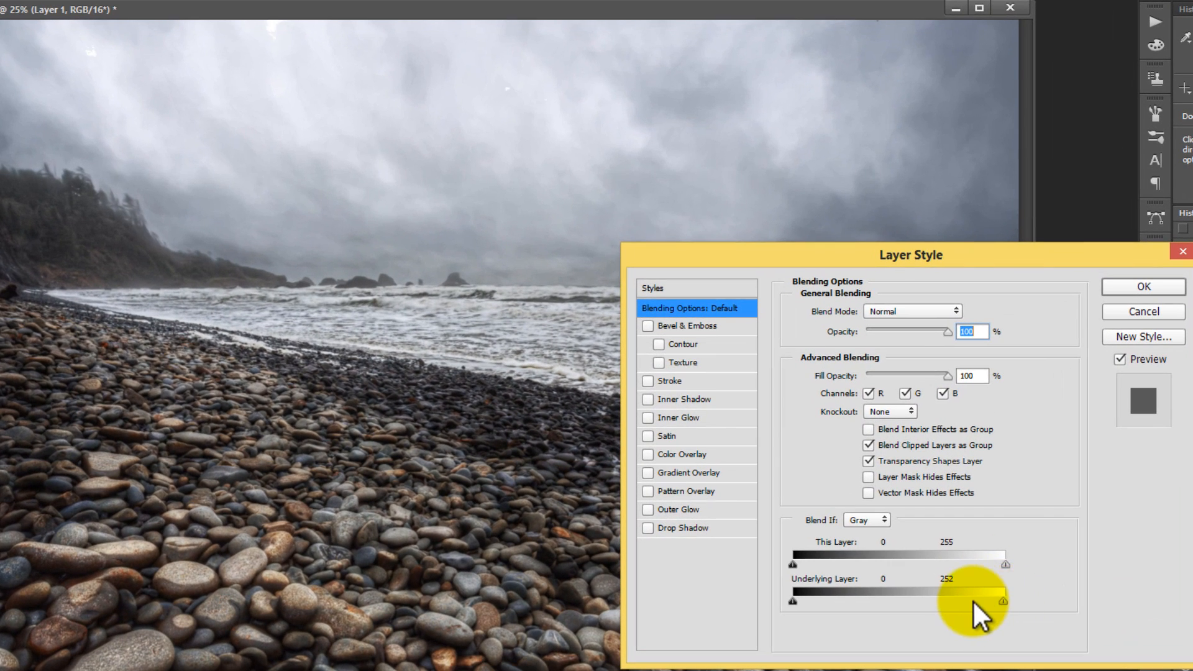
{"action": "left_click_drag", "start_coordinate": [973, 601], "coordinate": [1013, 606]}
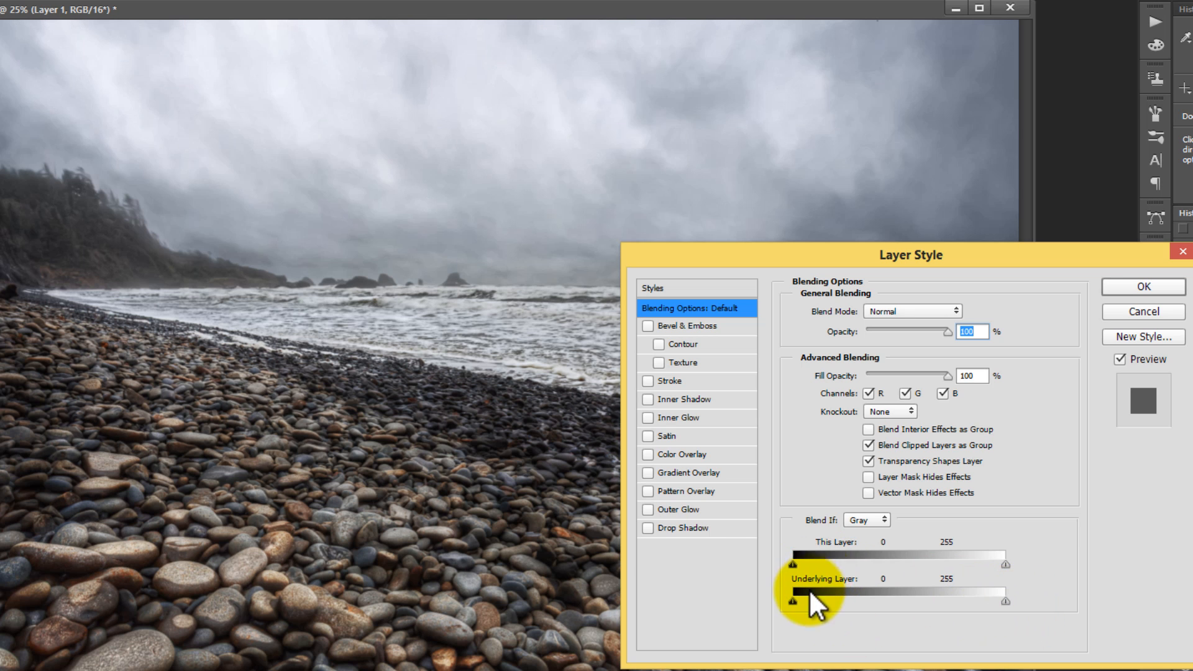
{"action": "left_click_drag", "start_coordinate": [1007, 603], "coordinate": [991, 602]}
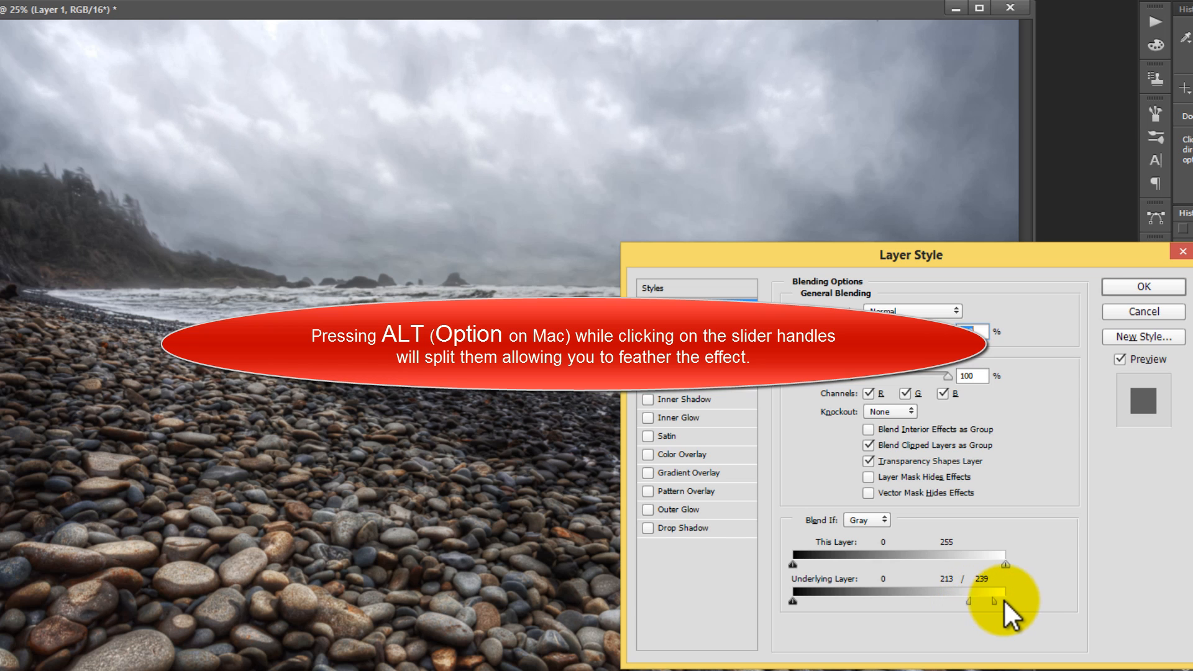
{"action": "mouse_move", "coordinate": [946, 601]}
{"action": "left_mouse_down"}
{"action": "mouse_move", "coordinate": [926, 600]}
{"action": "mouse_move", "coordinate": [968, 601]}
{"action": "left_mouse_up"}
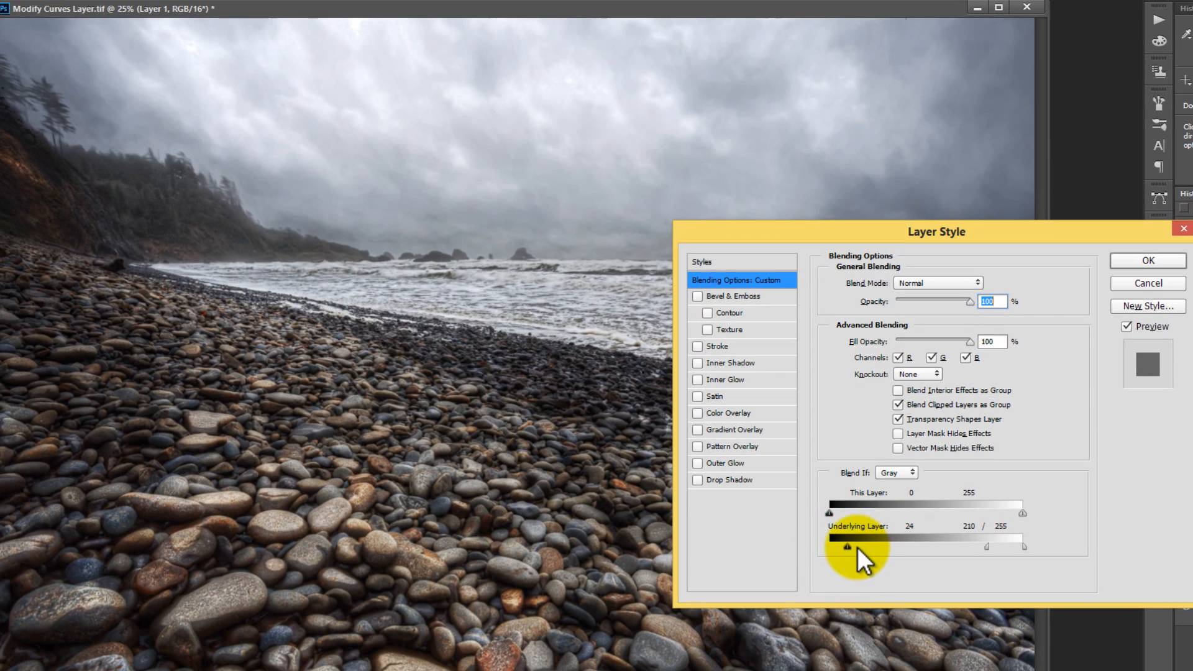
Split the Blend If Underlying Layer shadow slider to 8 / 78 and apply the blending options.
{"action": "left_click_drag", "start_coordinate": [858, 548], "coordinate": [833, 547]}
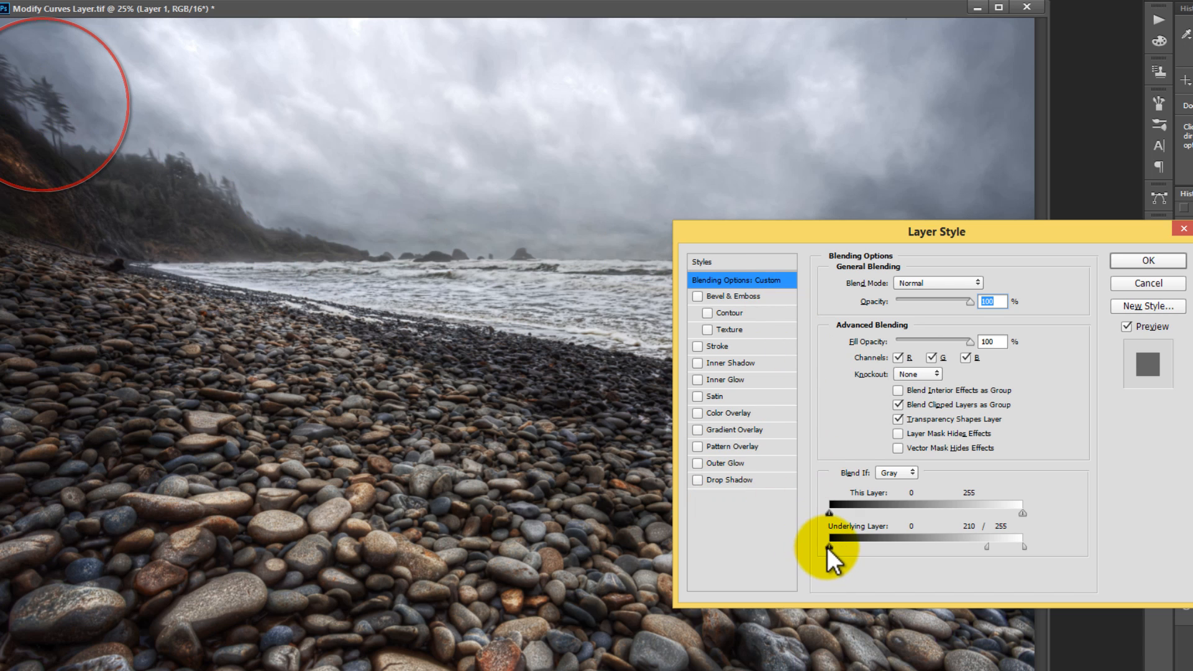
{"action": "left_click_drag", "start_coordinate": [828, 547], "coordinate": [863, 558]}
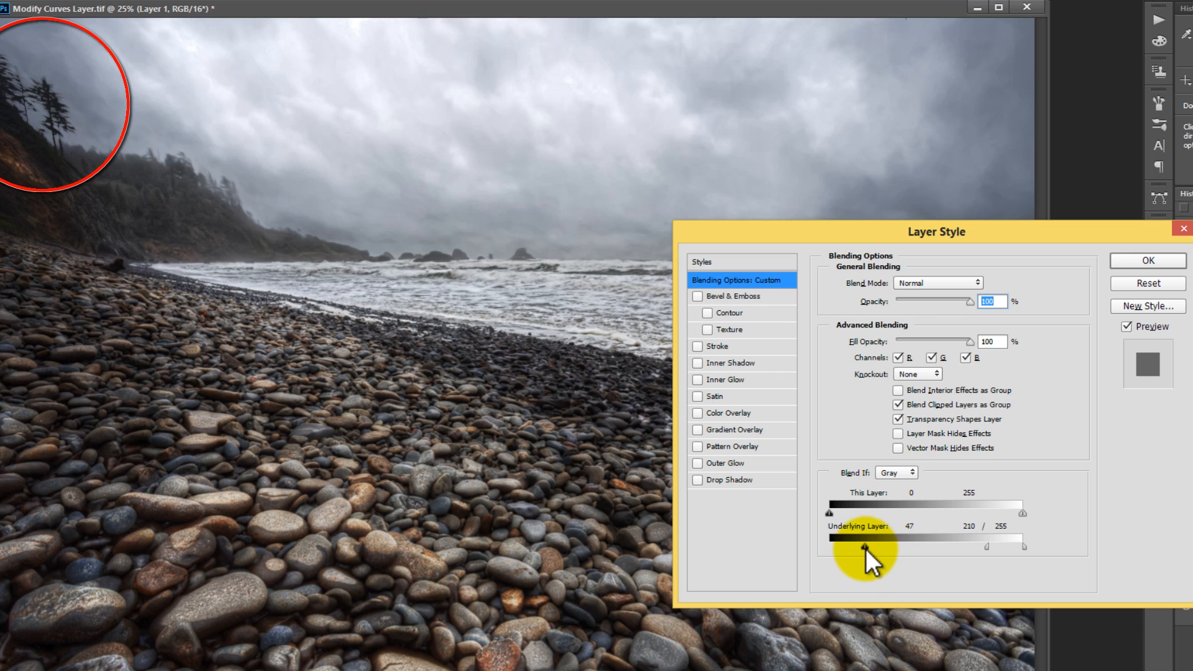
{"action": "left_click_drag", "start_coordinate": [884, 550], "coordinate": [835, 543]}
{"action": "left_click_drag", "start_coordinate": [931, 235], "coordinate": [929, 238]}
{"action": "left_click_drag", "start_coordinate": [824, 310], "coordinate": [708, 359]}
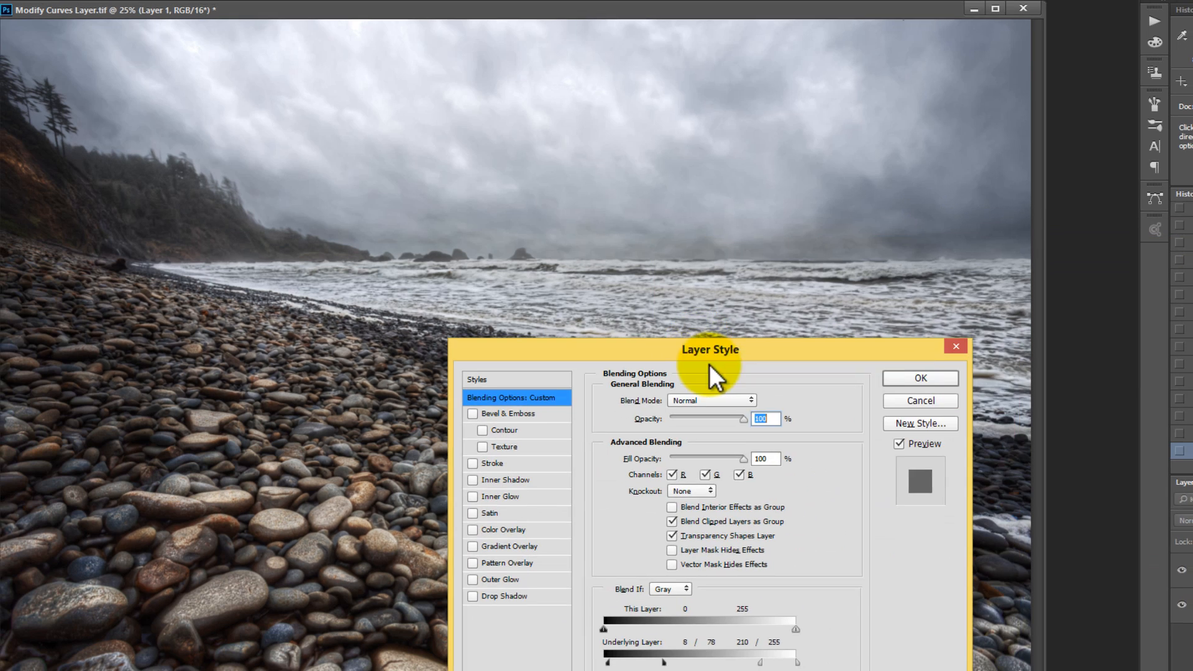
{"action": "left_click", "coordinate": [924, 378]}
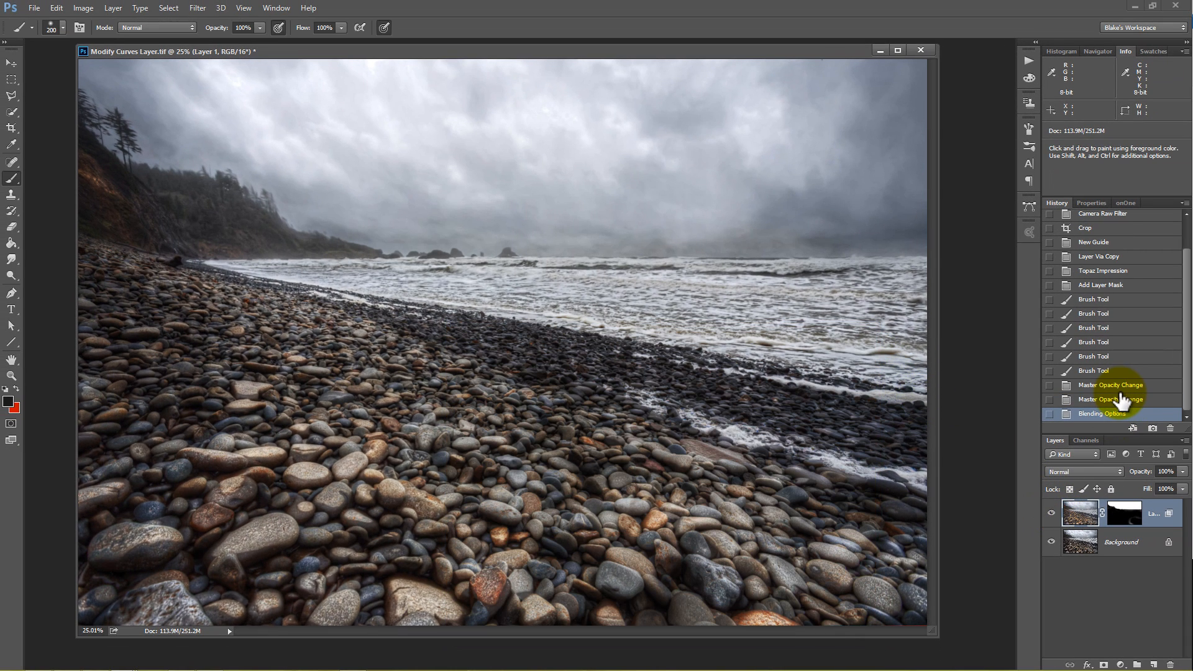
Compare the image before and after the Blend If adjustment, and with and without Layer 1.
{"action": "left_click", "coordinate": [1121, 400]}
{"action": "left_click", "coordinate": [1112, 413]}
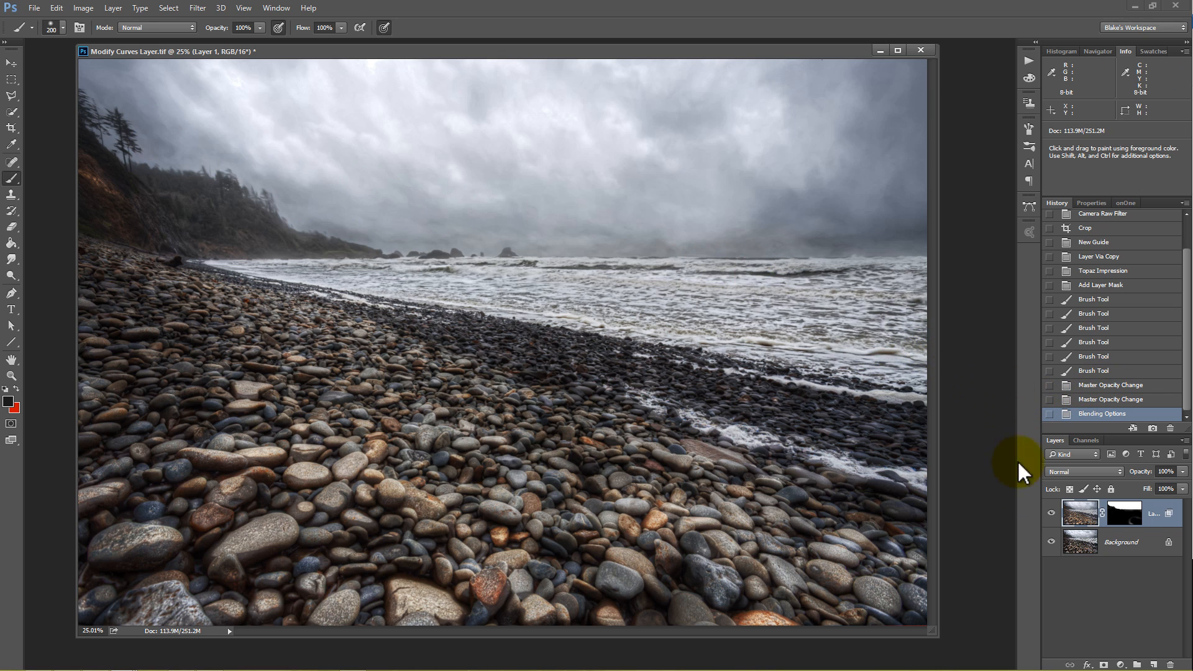
{"action": "left_click", "coordinate": [1051, 515]}
{"action": "left_click", "coordinate": [1051, 515]}
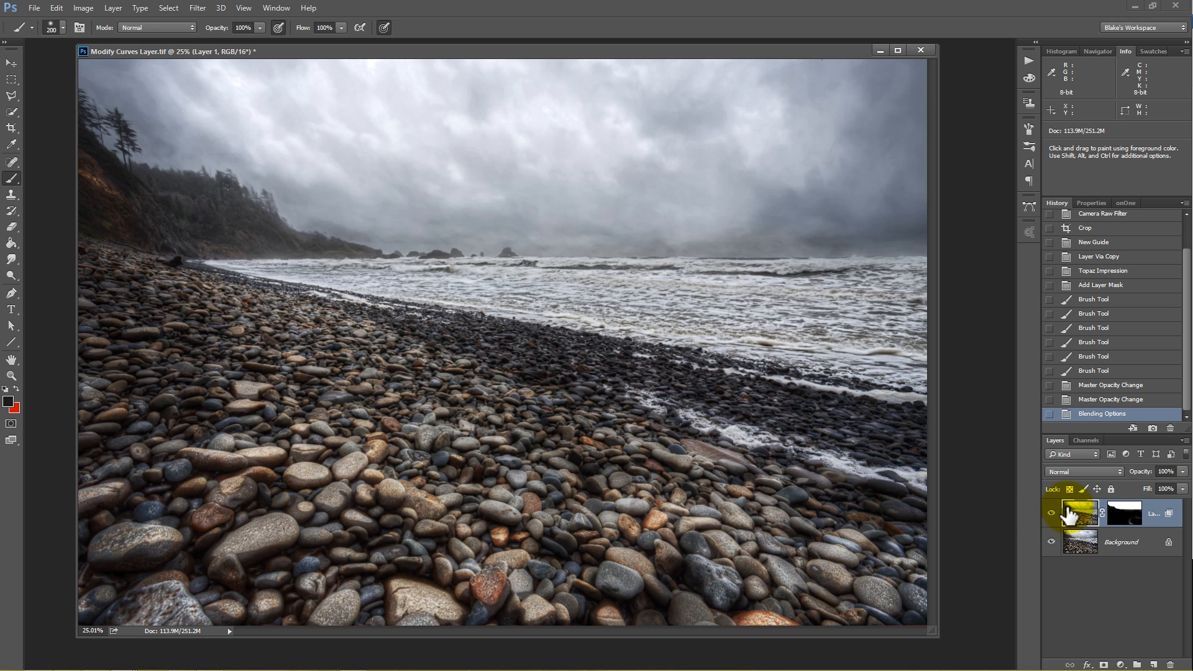
Lower Layer 1's opacity to 87% and compare the photo with and without the layer.
{"action": "left_click", "coordinate": [1183, 472]}
{"action": "left_click_drag", "start_coordinate": [1178, 489], "coordinate": [1177, 490]}
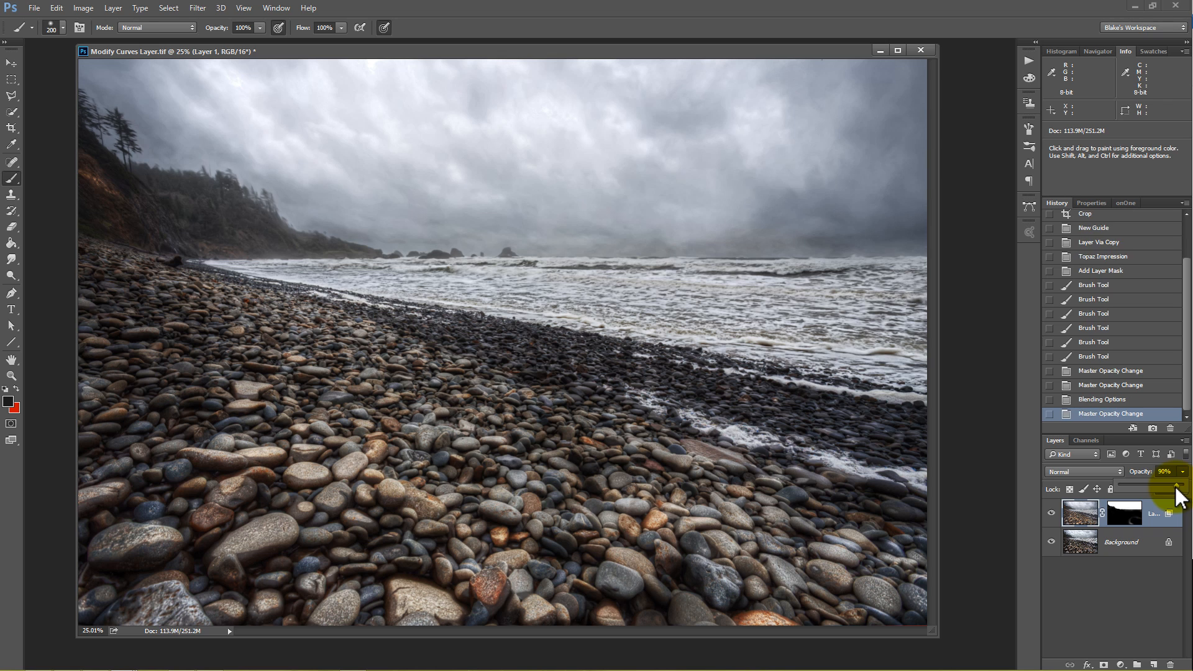
{"action": "left_click", "coordinate": [1051, 514]}
{"action": "left_click", "coordinate": [1052, 514]}
{"action": "left_click", "coordinate": [1052, 514]}
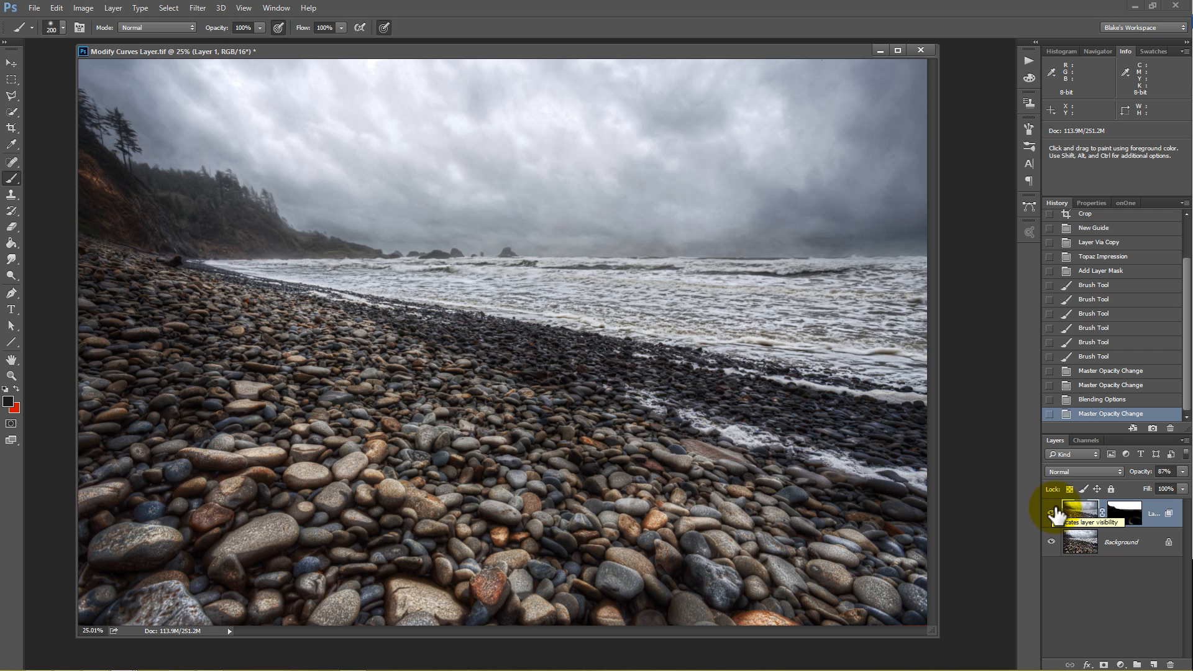
{"action": "left_click", "coordinate": [1052, 514]}
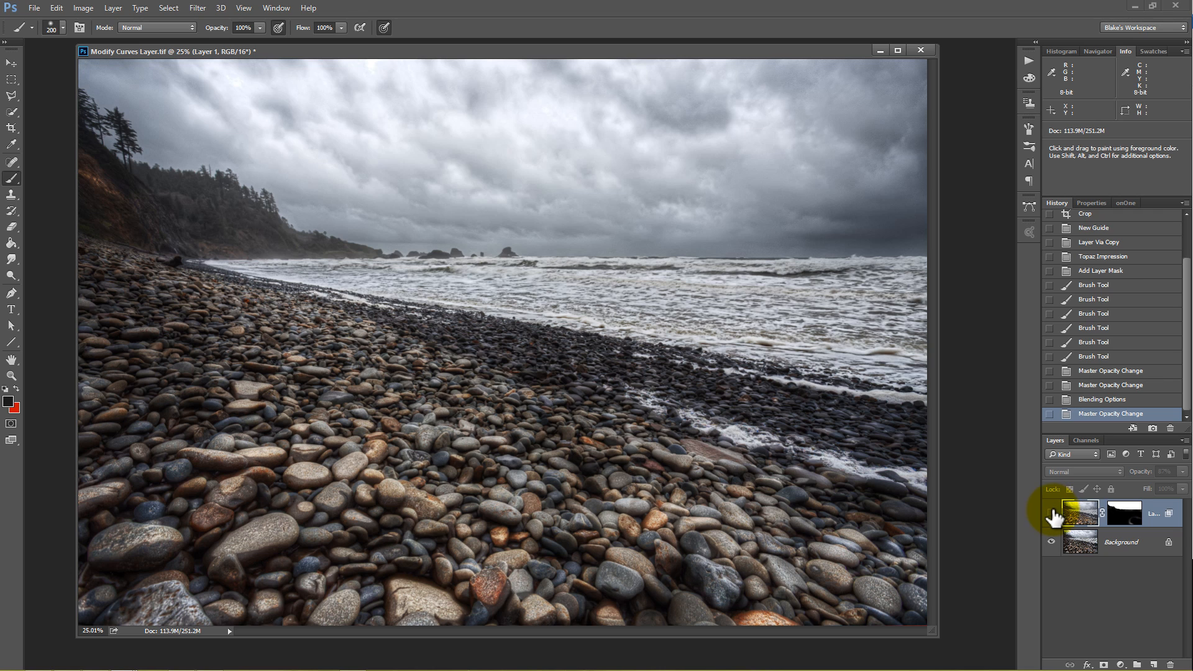
{"action": "left_click", "coordinate": [1052, 514]}
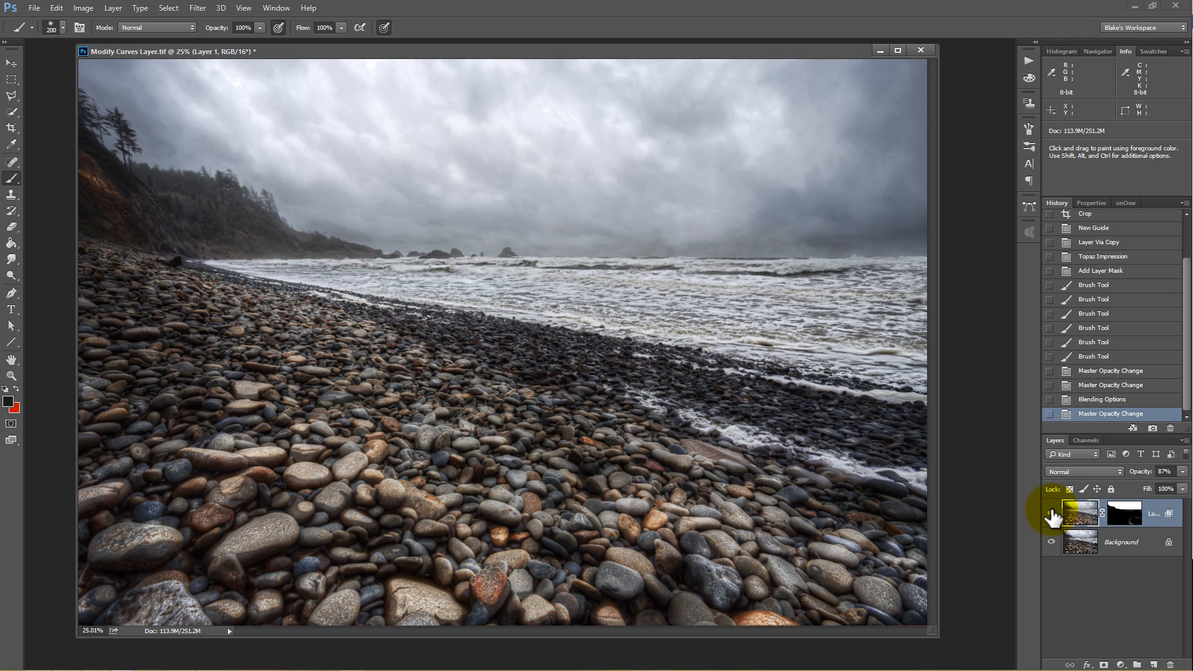